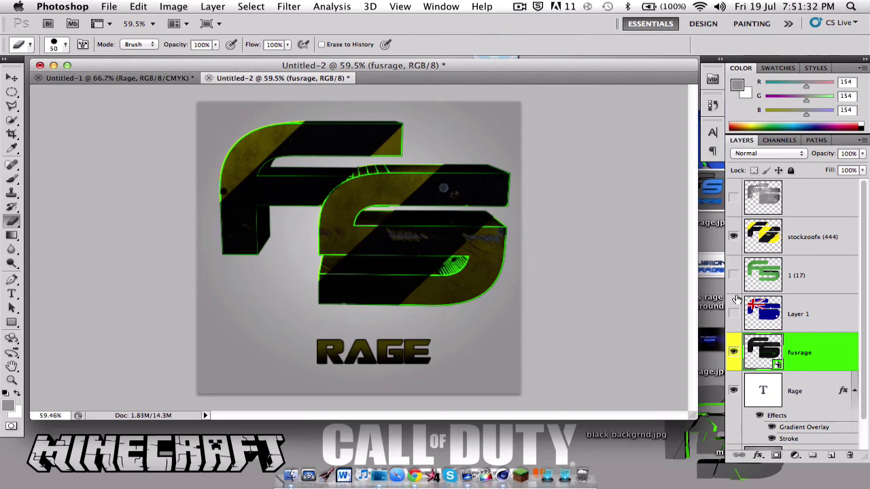
Preview the hazard-stripe and Australian flag textures on the logo, then hide both
click(733, 237)
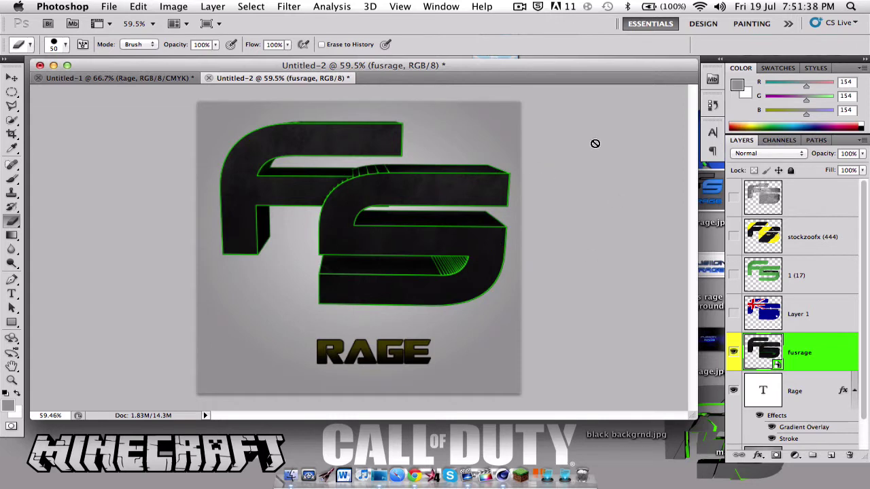
click(733, 236)
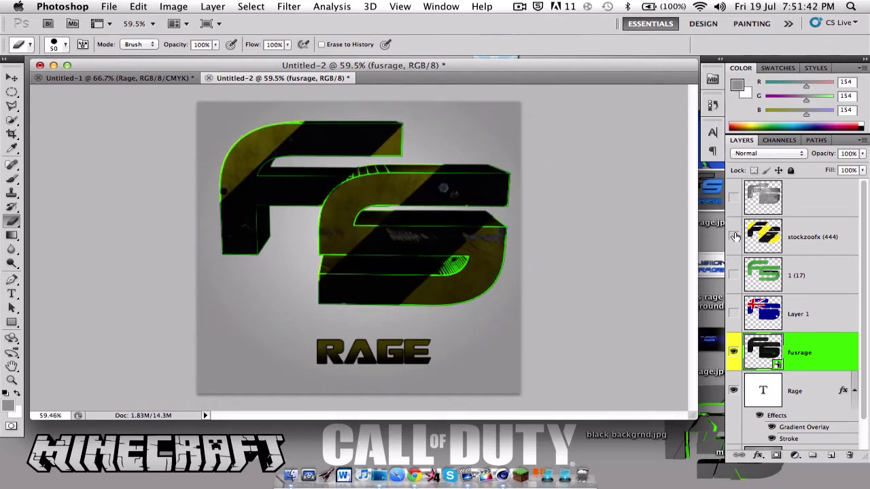
click(733, 236)
click(733, 313)
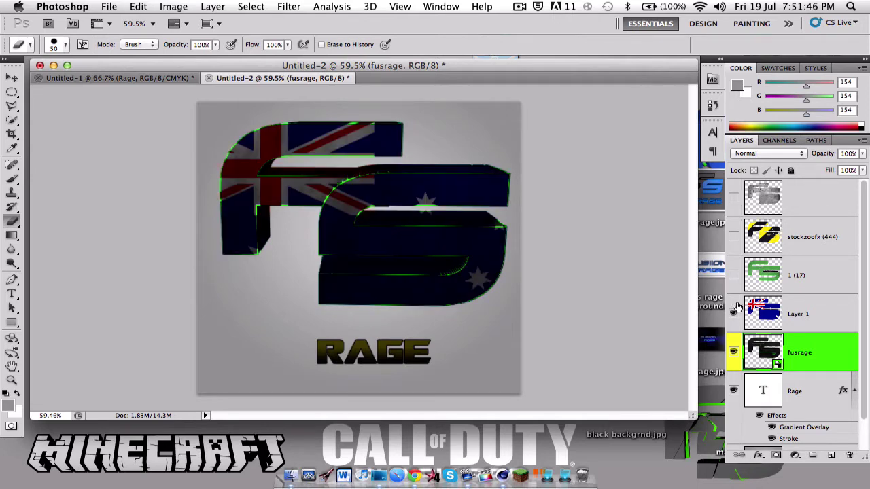
click(733, 313)
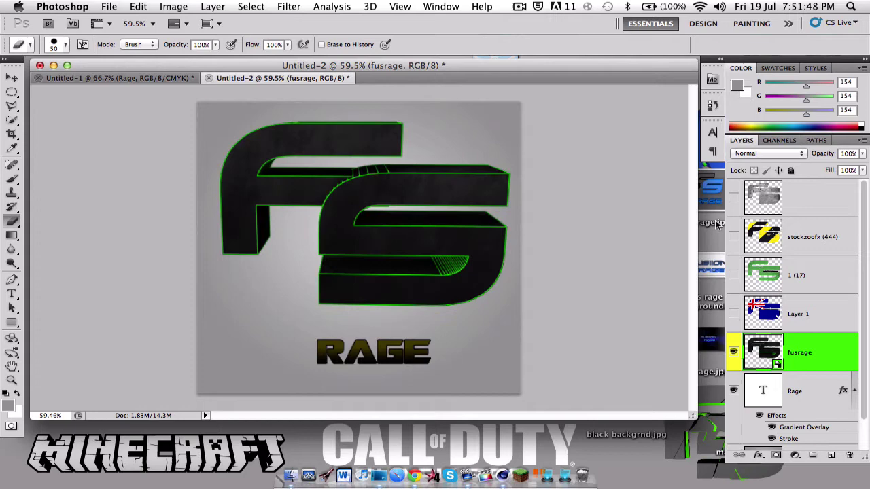
Preview the grey grunge and green 1 (17) textures, leaving both hidden
click(734, 198)
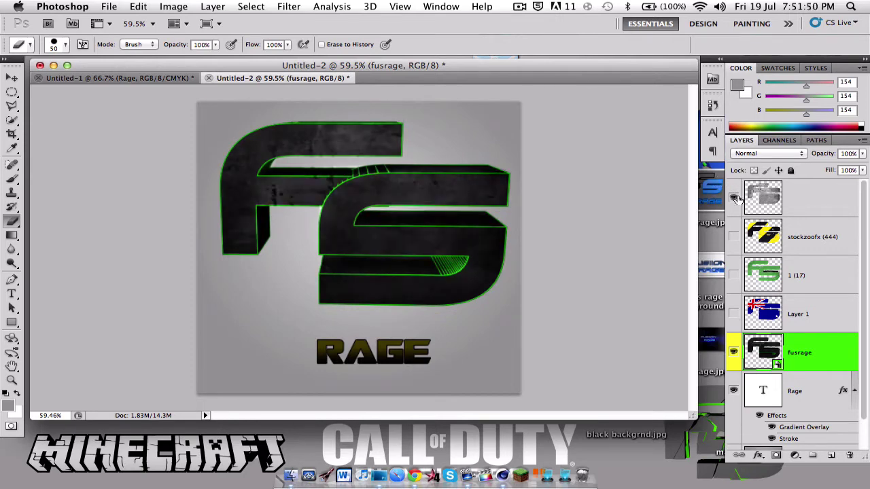
click(738, 199)
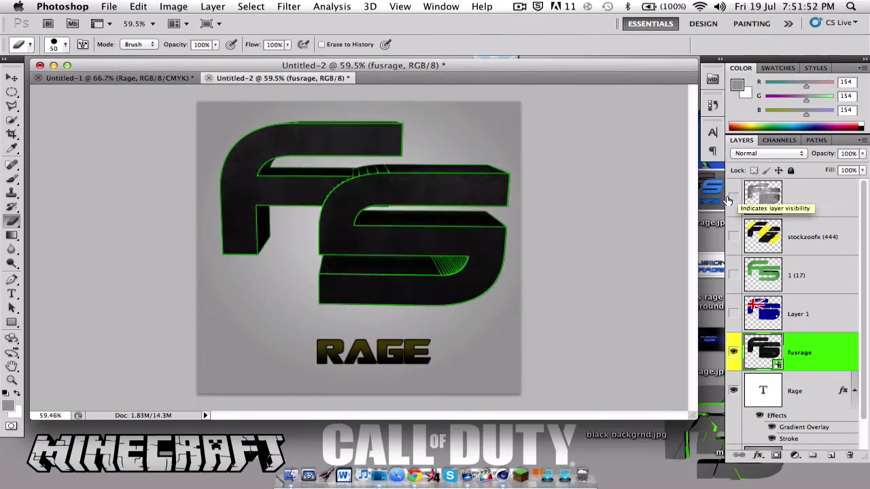
scroll(741, 272, down, 1)
click(733, 242)
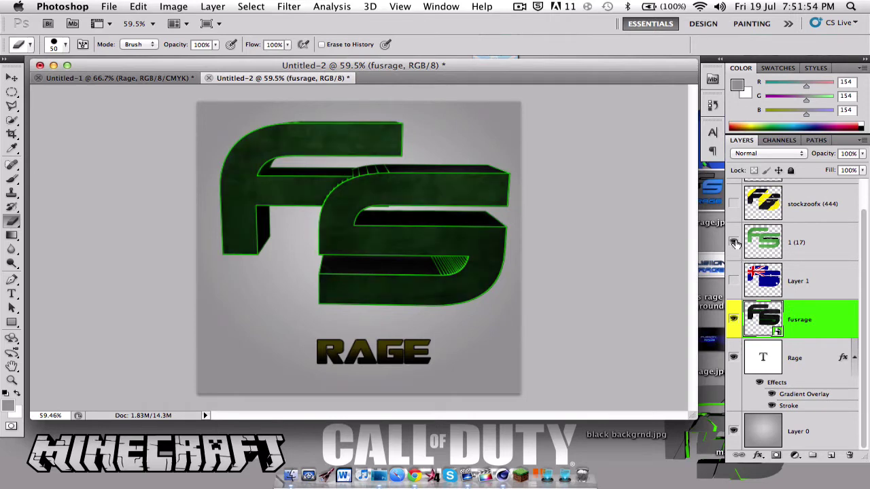
click(735, 242)
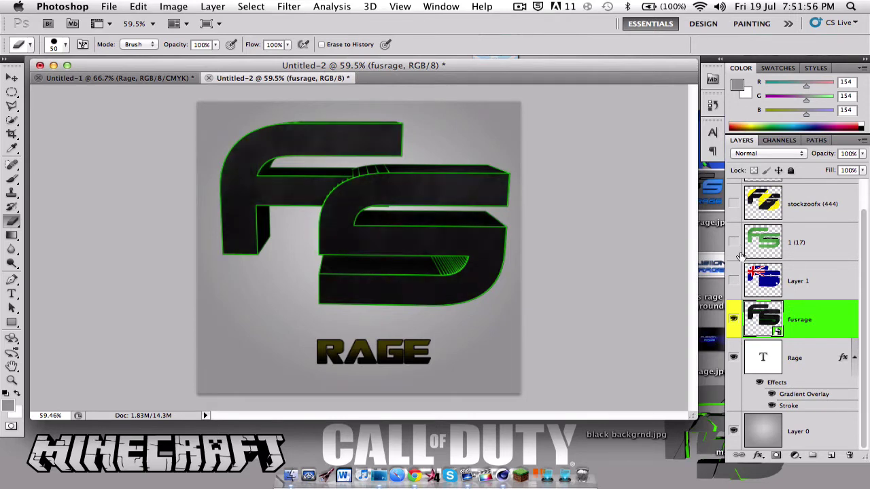
Create a new document named 'tutorial', 800 × 800 pixels
click(111, 6)
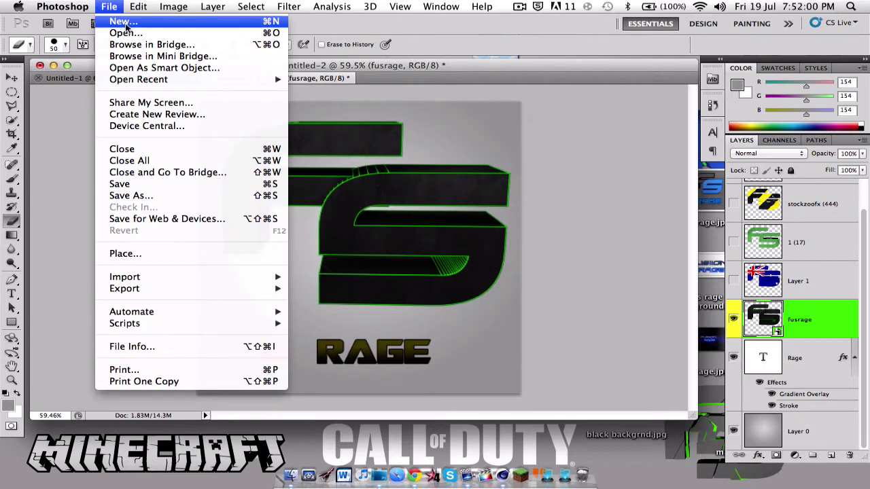
click(124, 23)
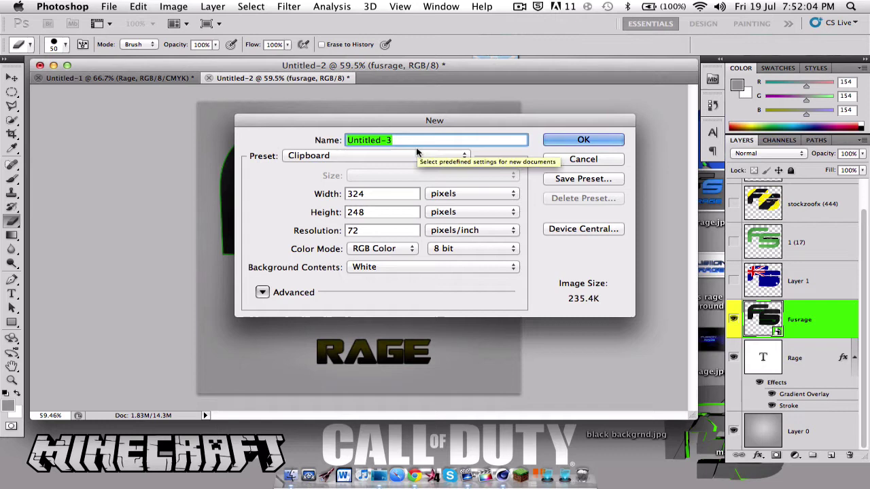
text(tut)
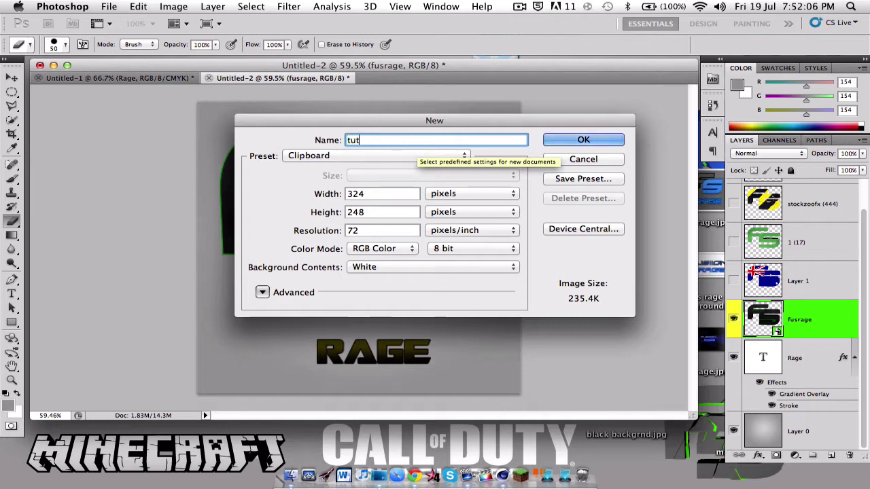
text(orial)
key(Tab)
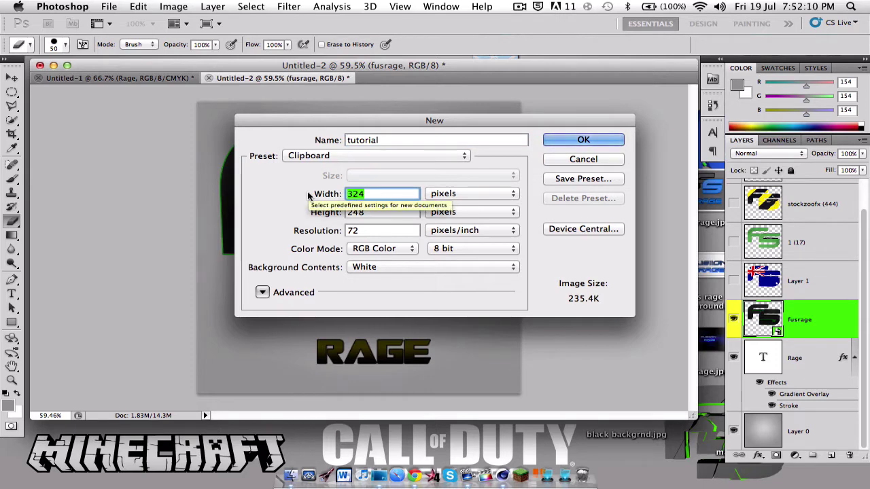
text(800)
key(Tab)
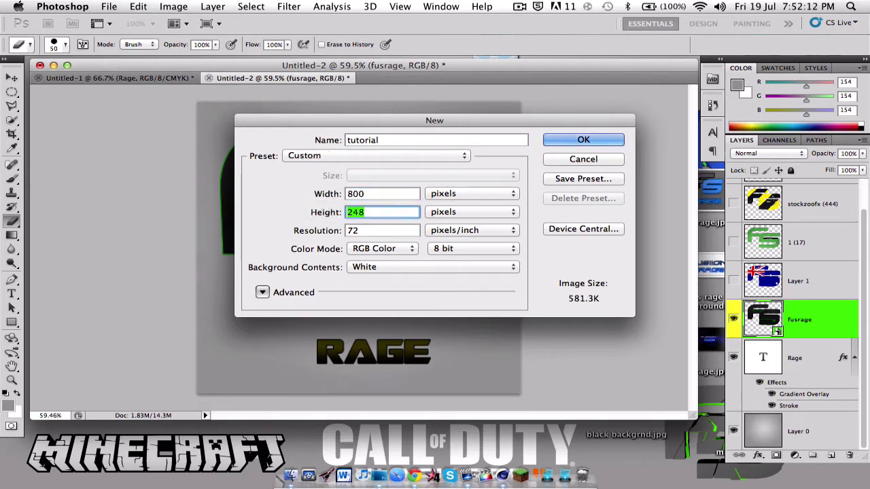
text(800)
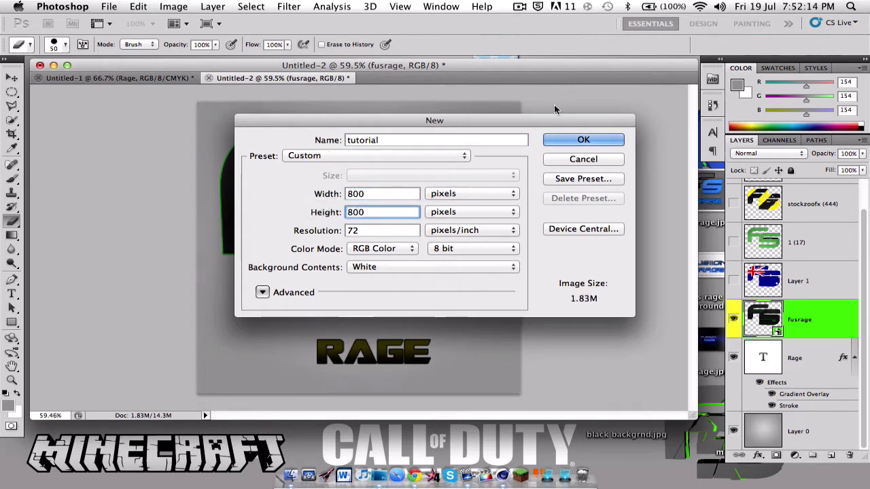
click(559, 142)
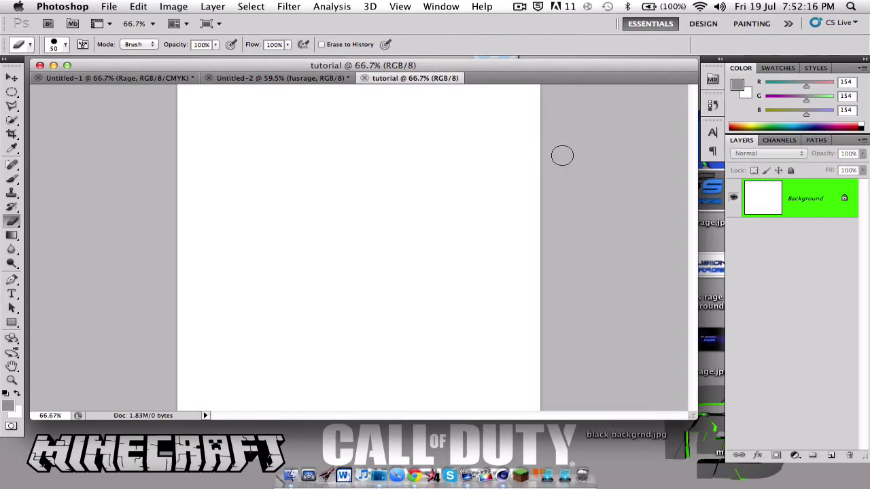
Convert the locked Background into Layer 0 and select the Gradient Tool
double_click(823, 205)
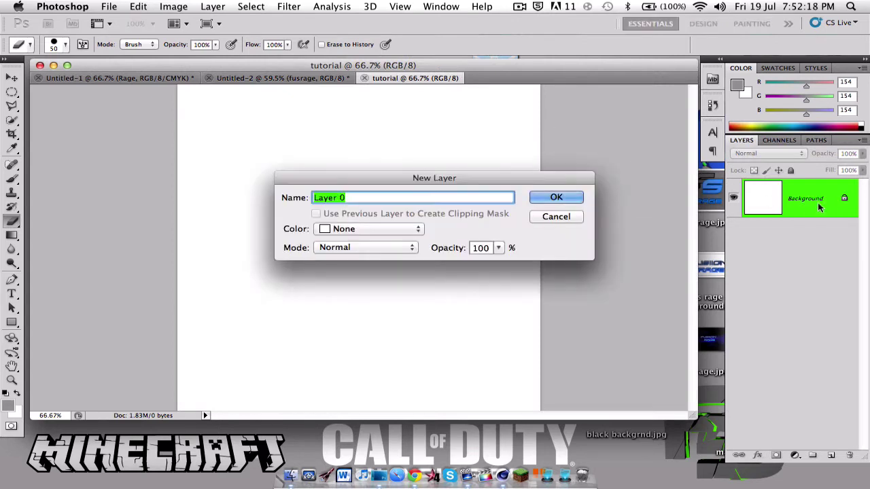
click(556, 197)
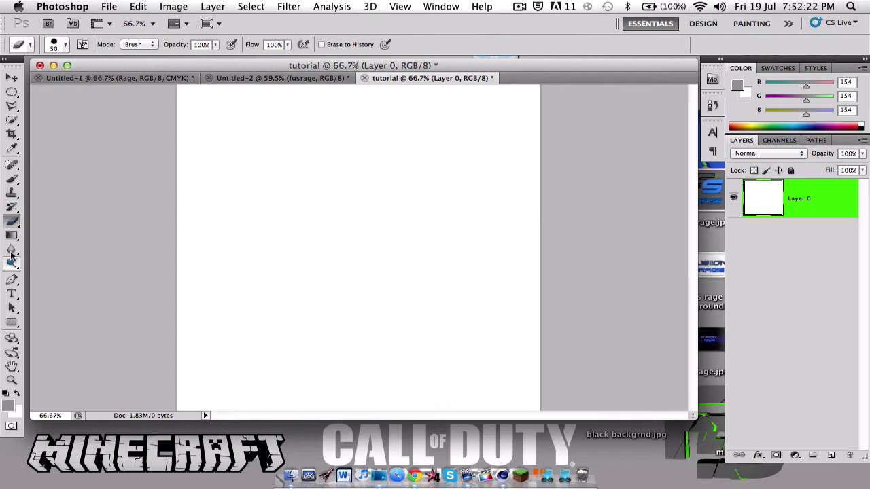
mouse_move(12, 236)
mouse_down()
mouse_move(39, 243)
mouse_move(12, 236)
mouse_move(42, 235)
mouse_up()
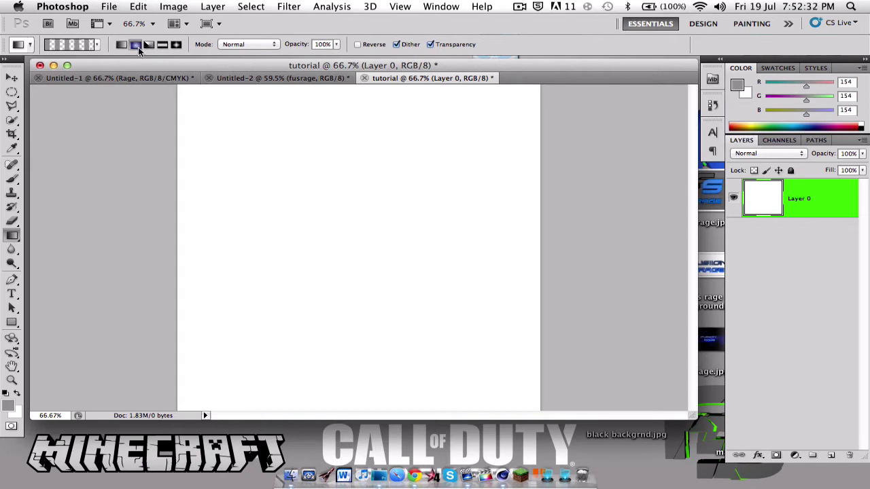
Make a Foreground to Background gradient running from grey a6a6a6 to 6f6f6f
click(72, 44)
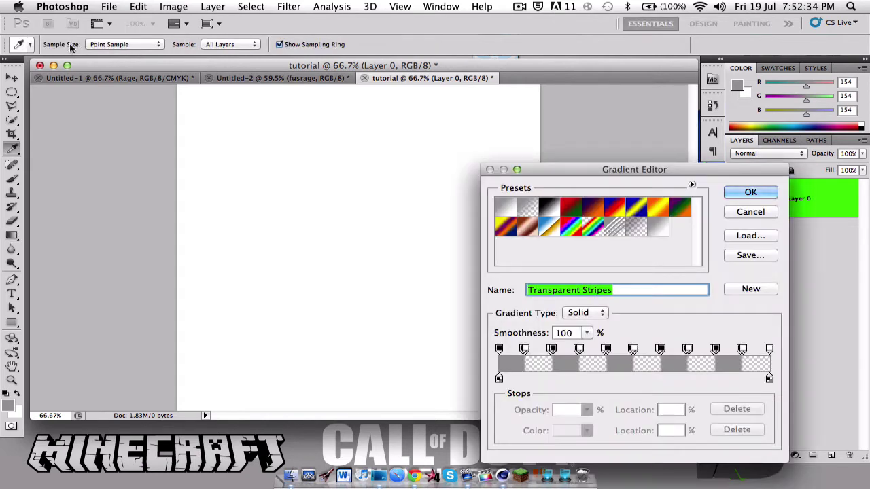
click(502, 208)
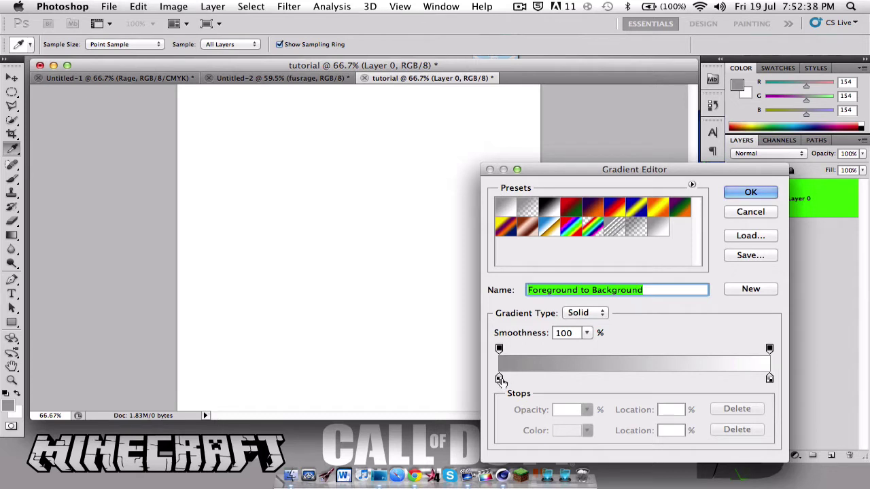
drag(499, 379, 501, 379)
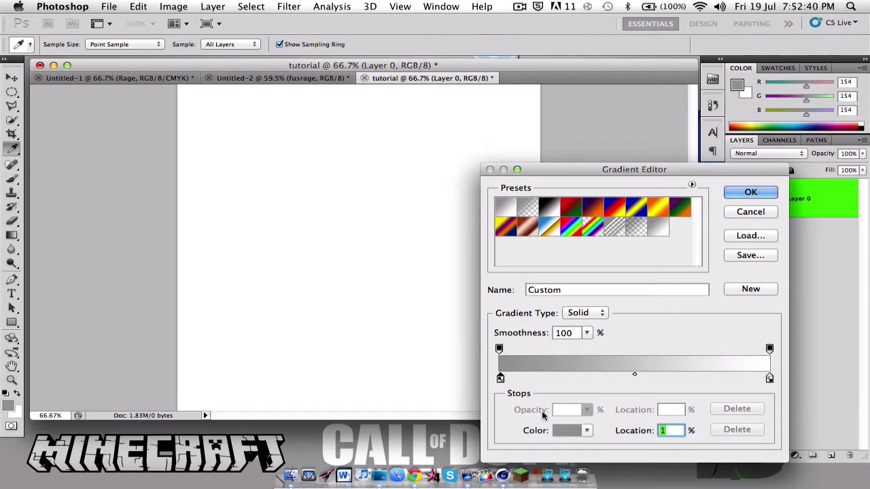
click(564, 432)
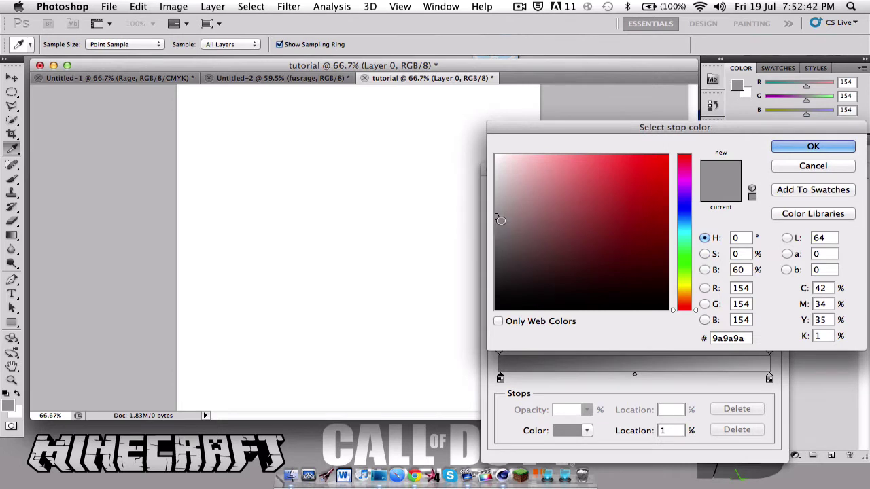
mouse_move(493, 216)
mouse_down()
mouse_move(492, 199)
mouse_move(496, 209)
mouse_up()
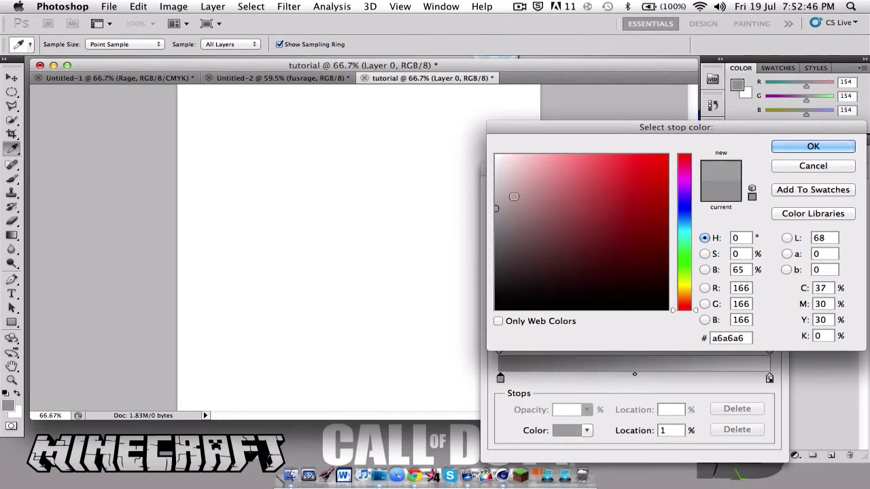
click(772, 151)
click(769, 379)
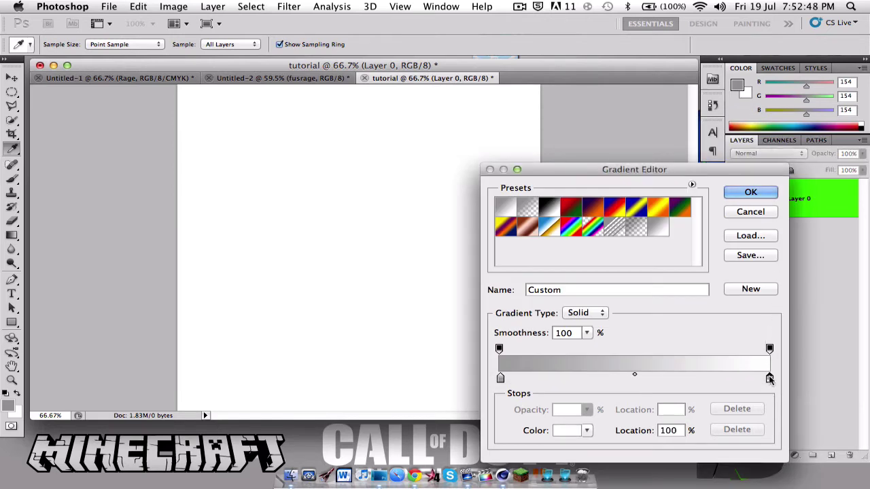
click(569, 430)
drag(530, 243, 477, 241)
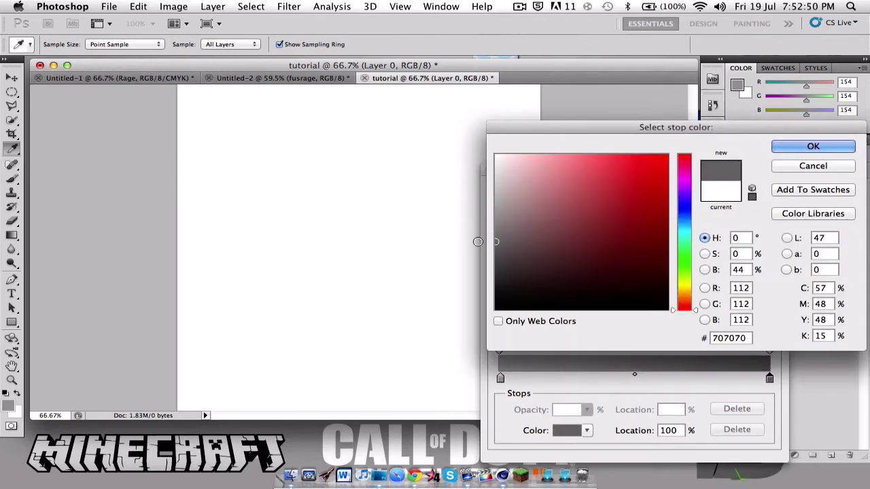
click(826, 146)
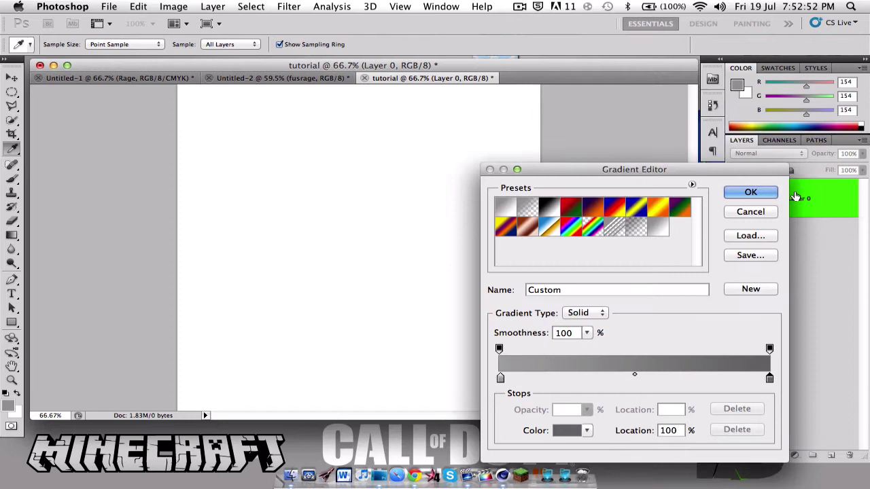
click(749, 193)
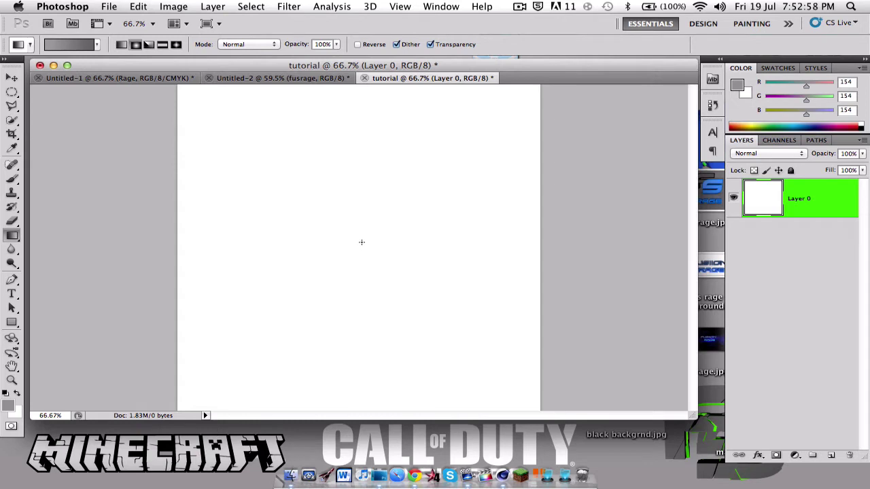
Drag trial radial grey gradients outward from the canvas centre
drag(362, 242, 509, 239)
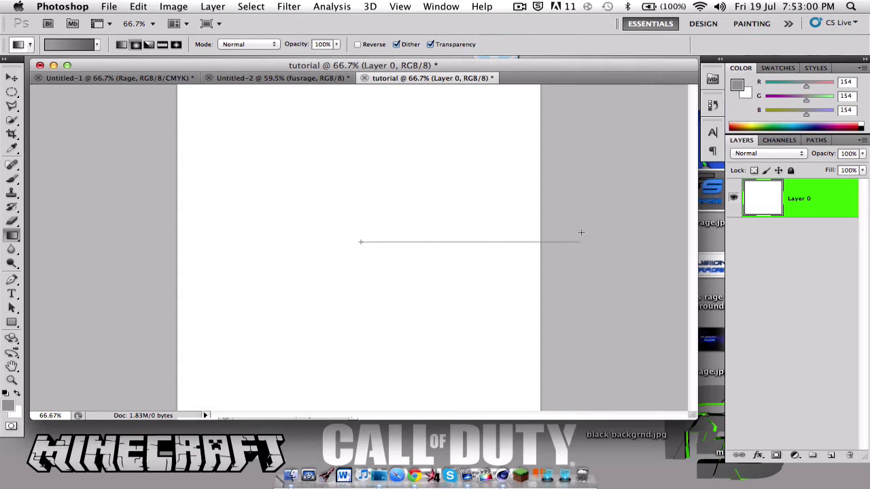
drag(581, 232, 578, 229)
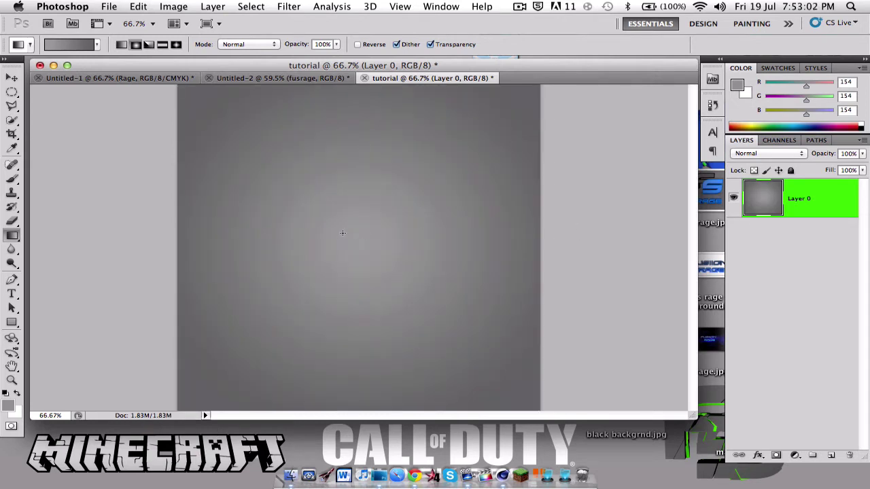
drag(369, 236, 627, 235)
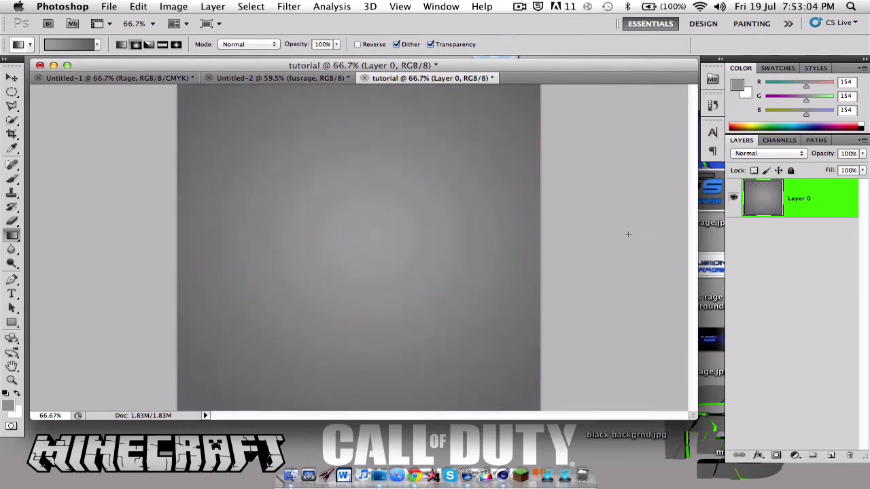
Lighten the gradient's left stop to cecece and redraw the radial gradient from the centre
click(71, 45)
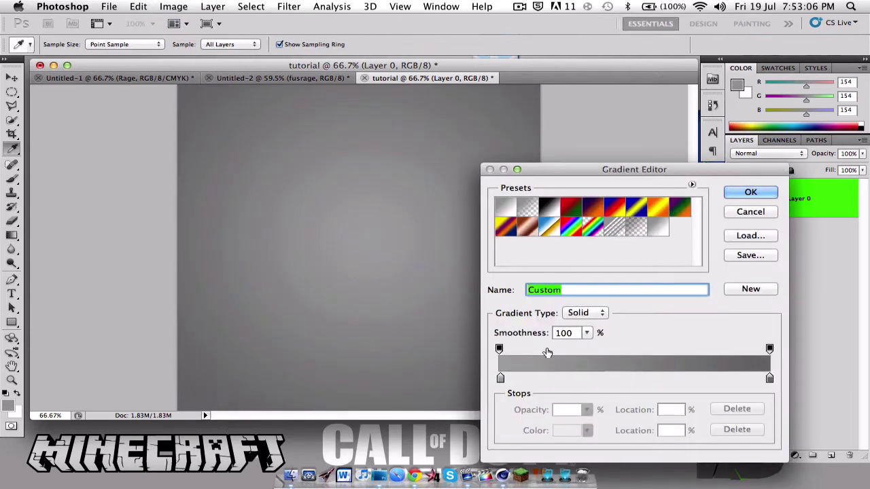
click(501, 379)
click(567, 431)
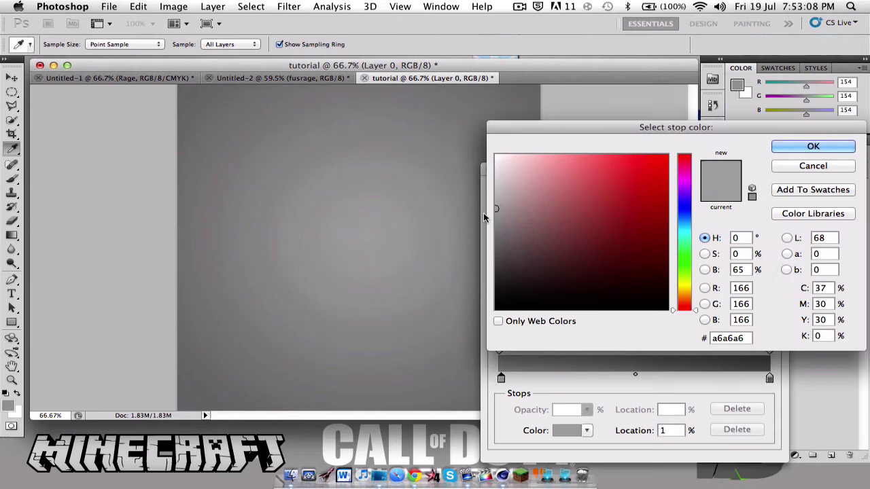
drag(493, 192, 494, 184)
click(835, 146)
click(747, 192)
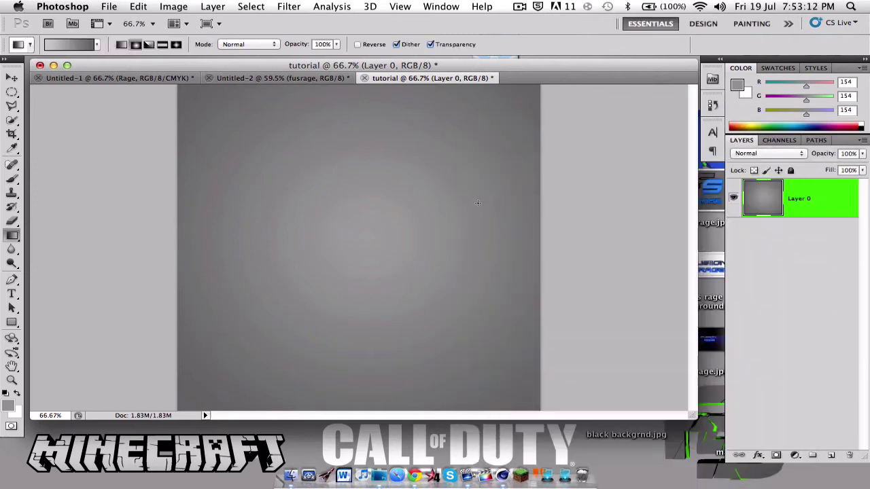
drag(355, 236, 608, 237)
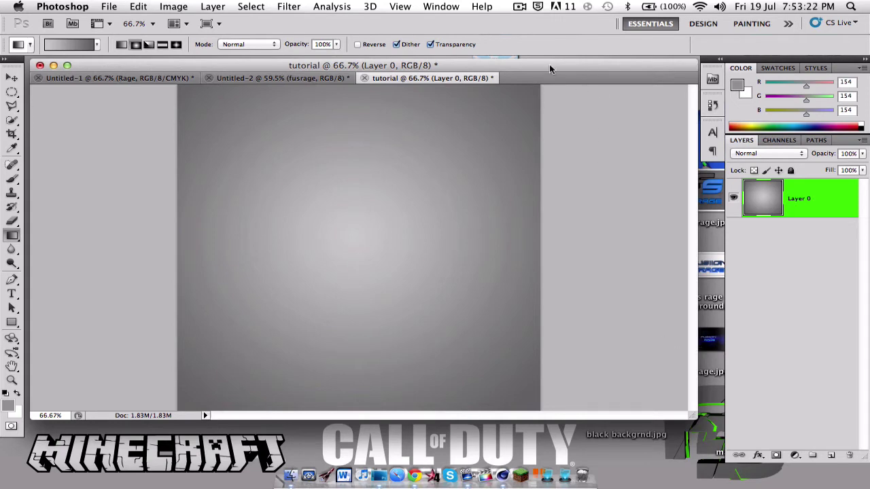
Place fusrage.png into the document and move the FS logo up and left
drag(547, 68, 546, 166)
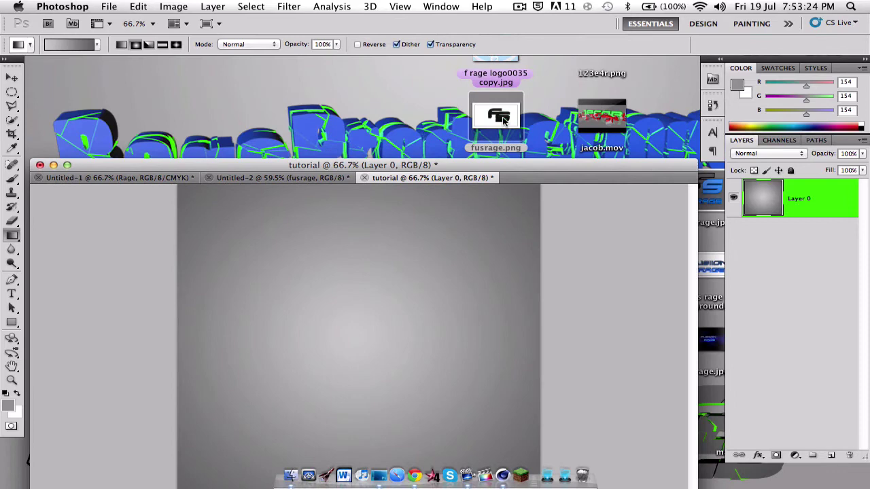
drag(498, 115, 374, 287)
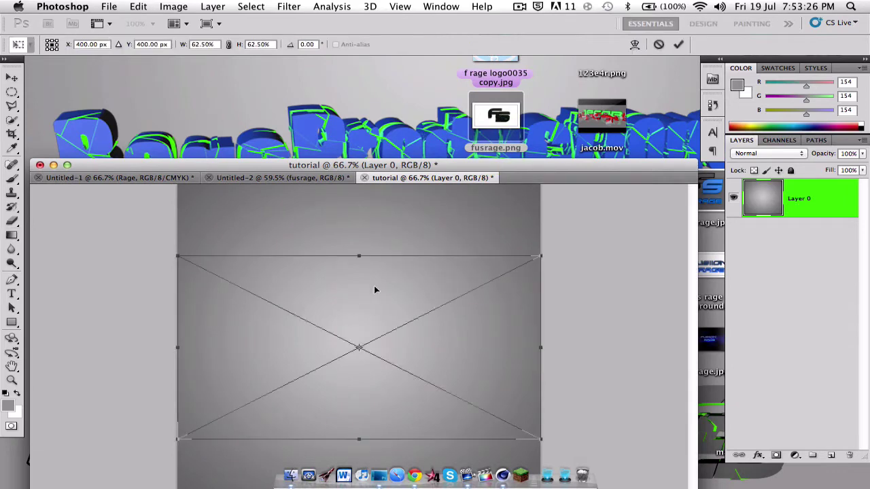
drag(437, 164, 436, 77)
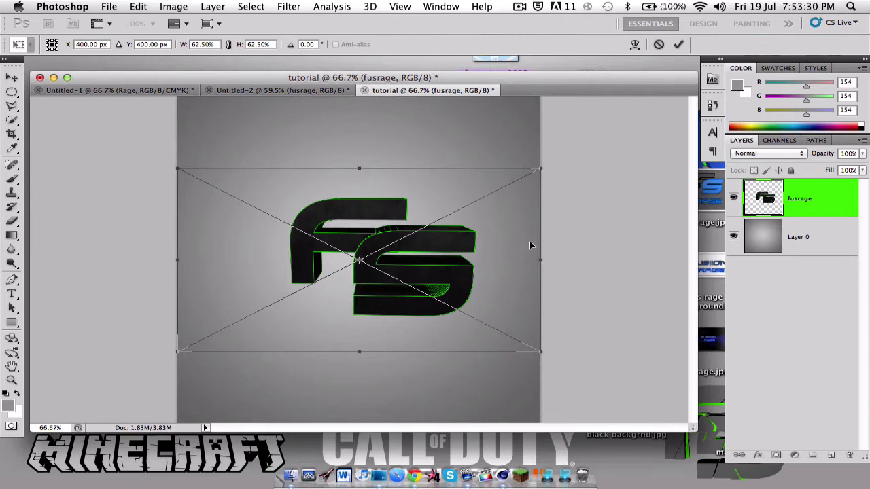
key(Return)
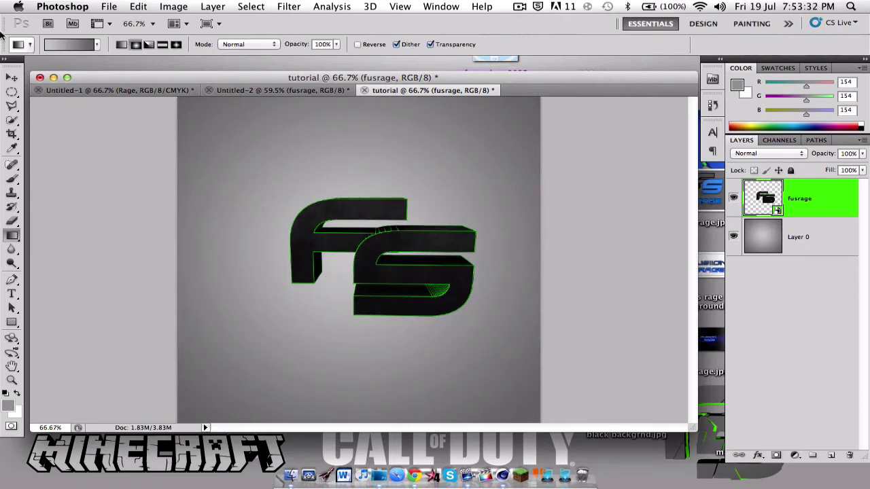
click(11, 79)
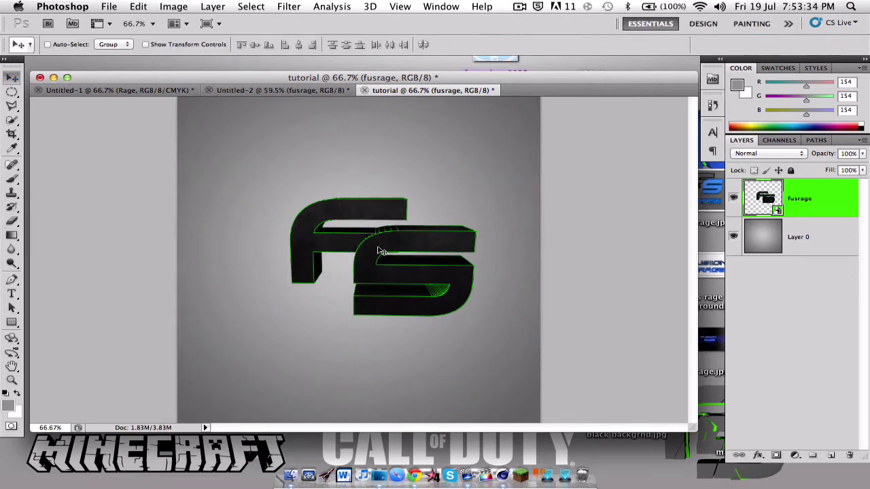
drag(379, 251, 354, 205)
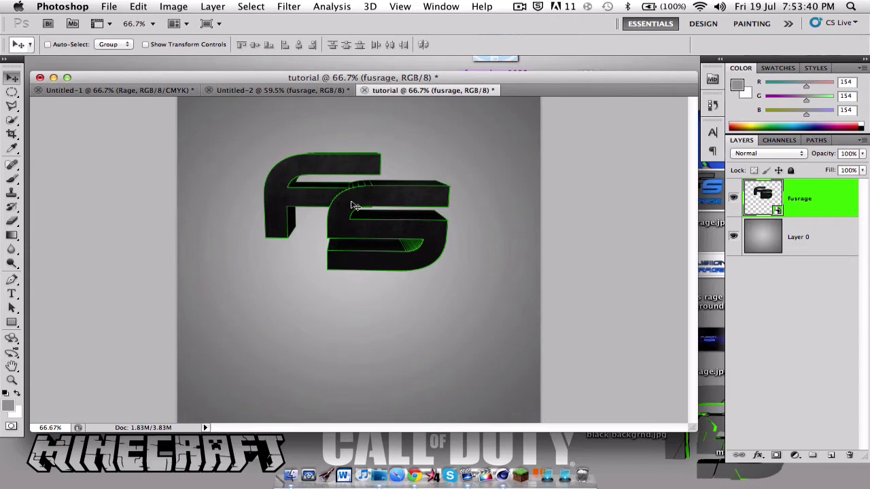
Scale the FS logo up to about 95%, reposition it, and nudge it slightly lower
key(super+t)
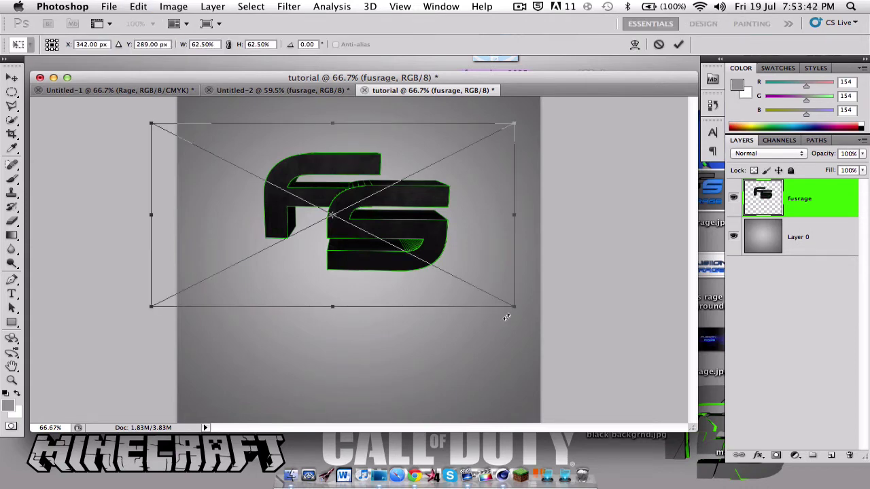
drag(516, 310, 620, 367)
drag(501, 264, 440, 208)
drag(557, 305, 511, 236)
key(Return)
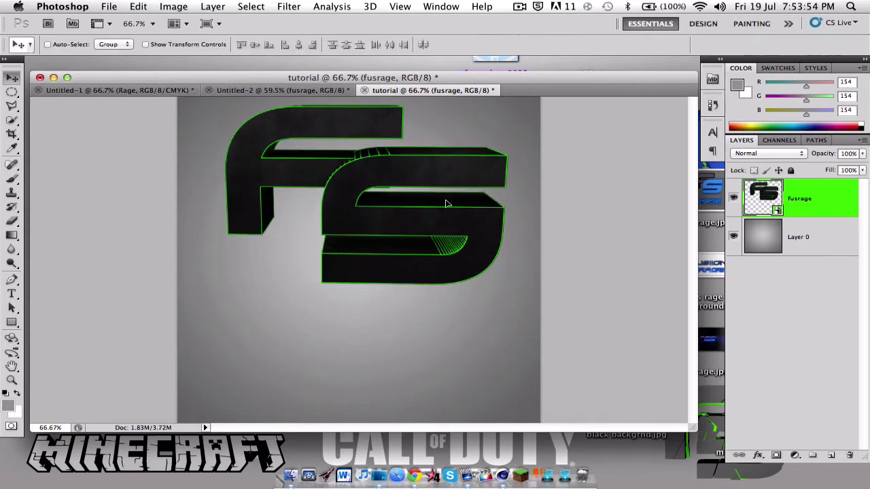
drag(446, 203, 448, 214)
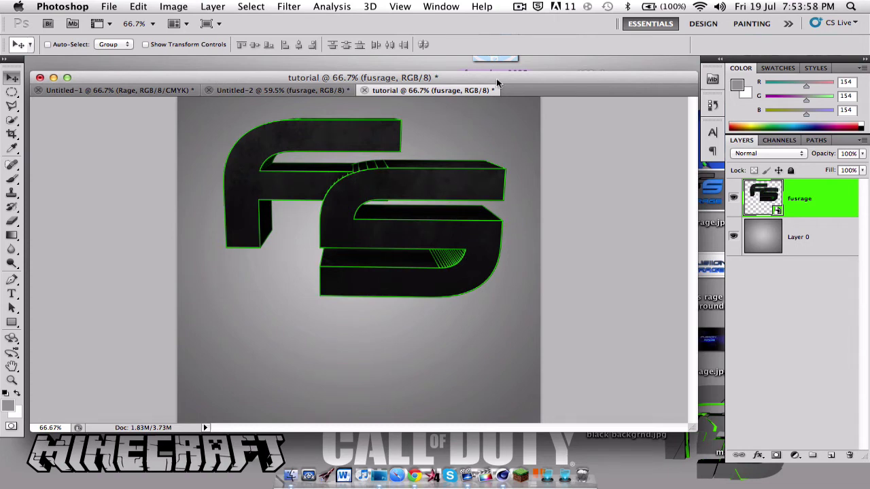
click(519, 7)
click(519, 7)
Browse the Textures folder's previews in Finder to Plated Metal.jpg
click(290, 476)
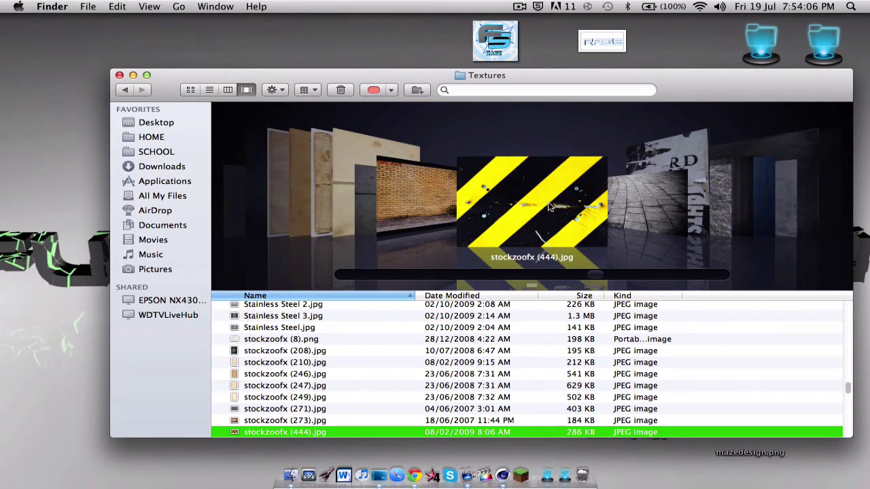
scroll(540, 204, up, 10)
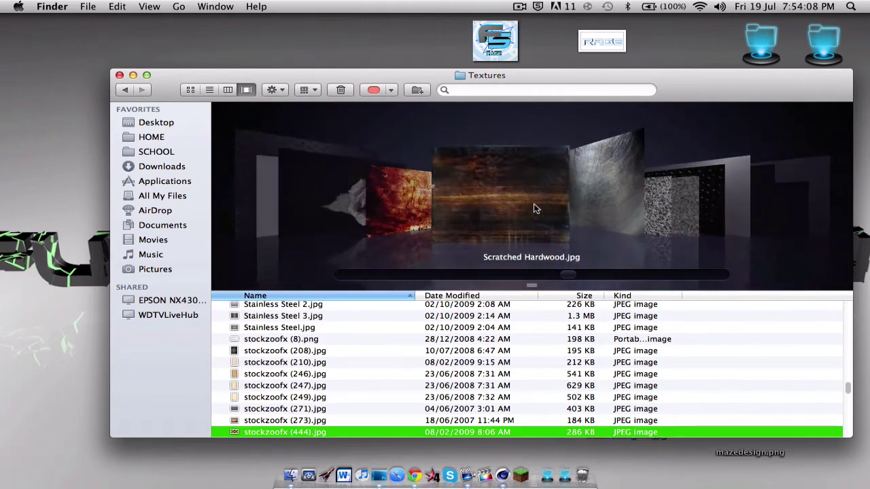
scroll(533, 209, up, 10)
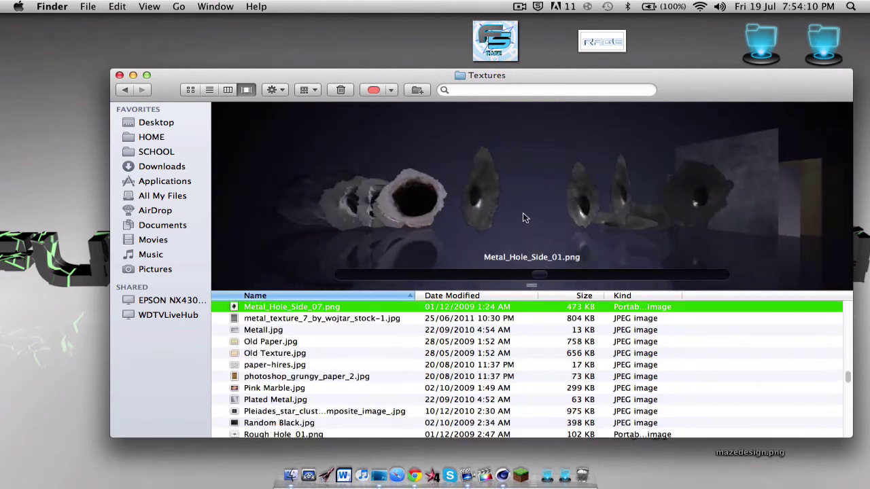
scroll(522, 213, up, 5)
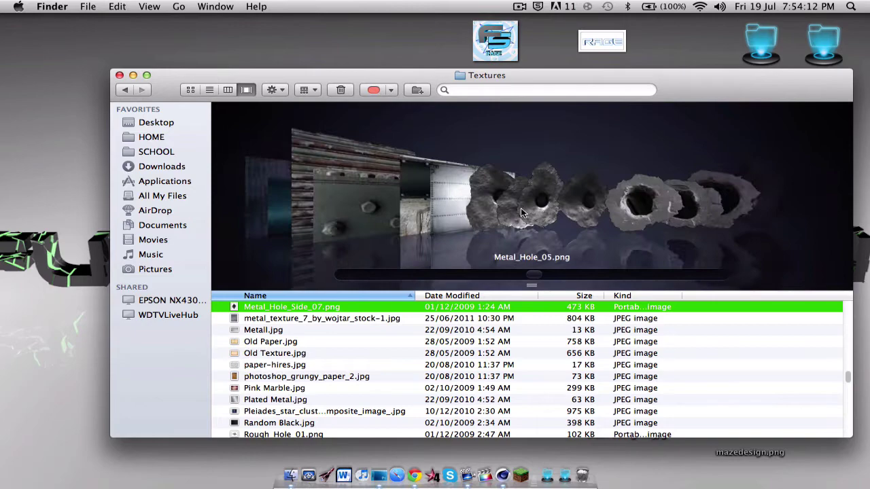
scroll(520, 212, down, 15)
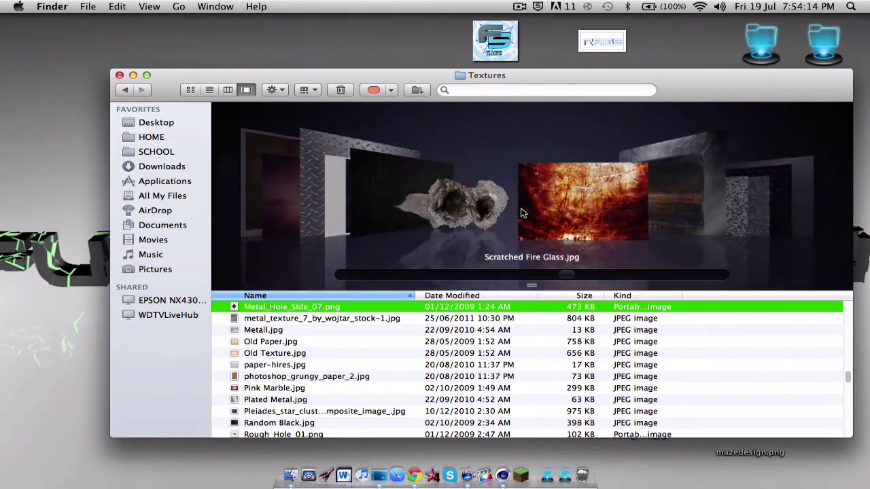
scroll(520, 213, down, 8)
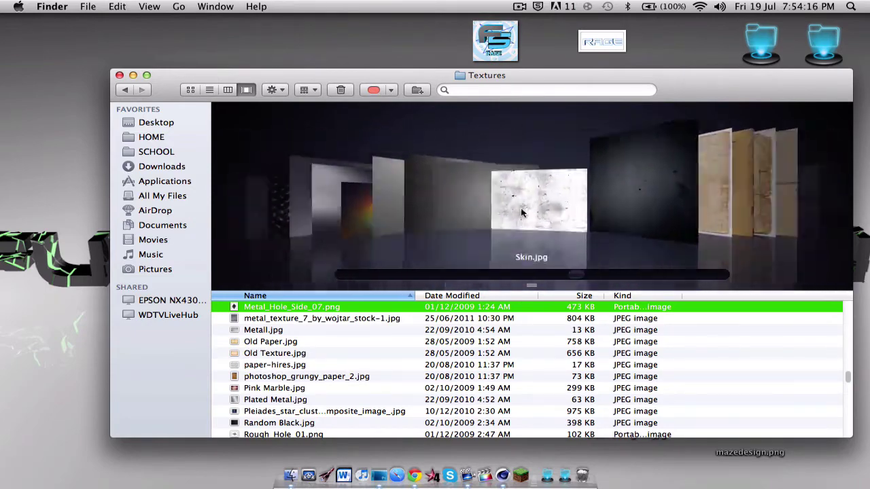
scroll(522, 213, up, 5)
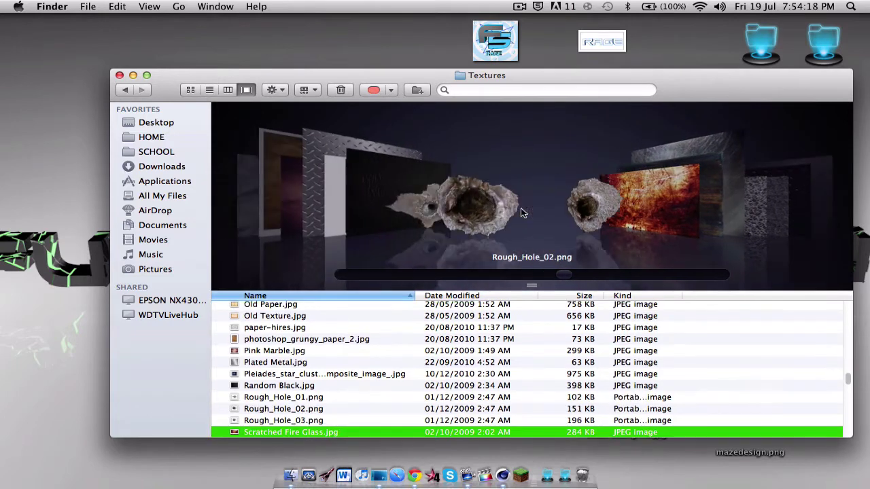
scroll(520, 212, up, 4)
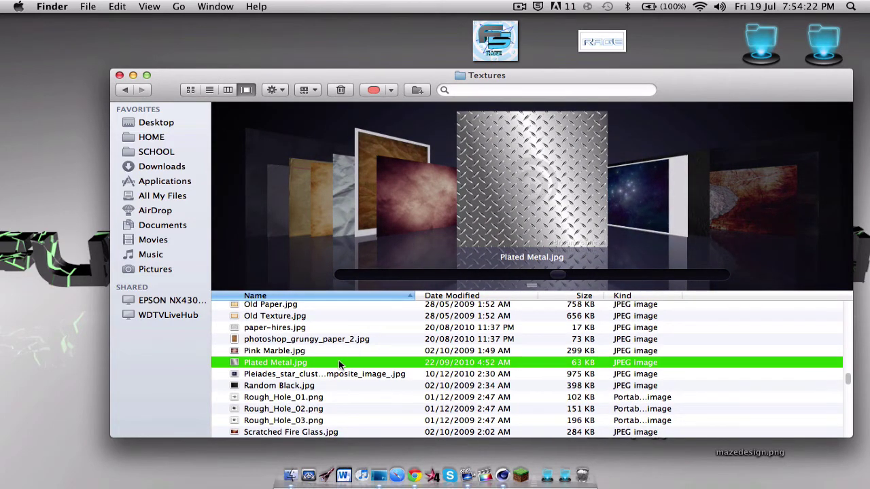
key(F3)
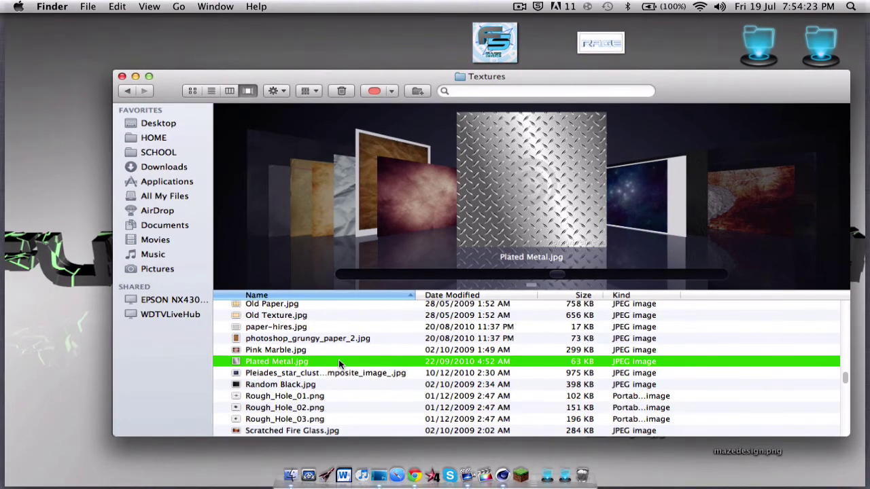
Move the Textures Finder window onto Desktop 3 beside the Photoshop document
key(F3)
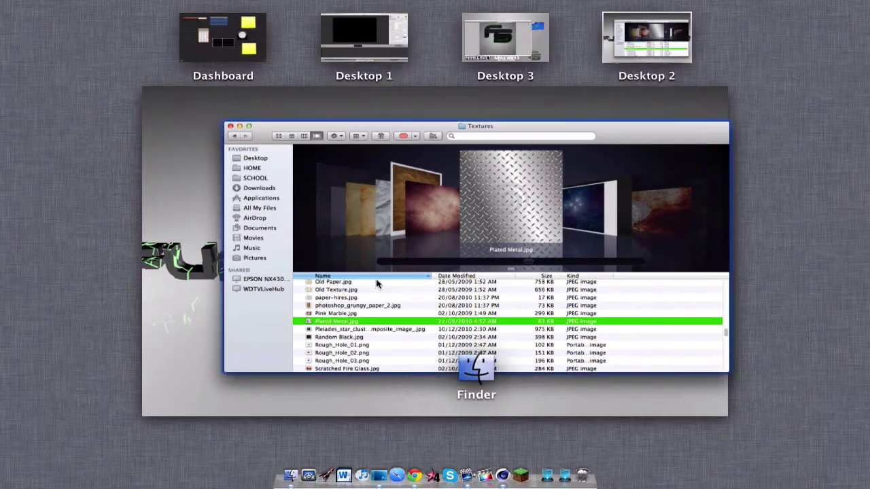
drag(339, 364, 503, 27)
click(503, 27)
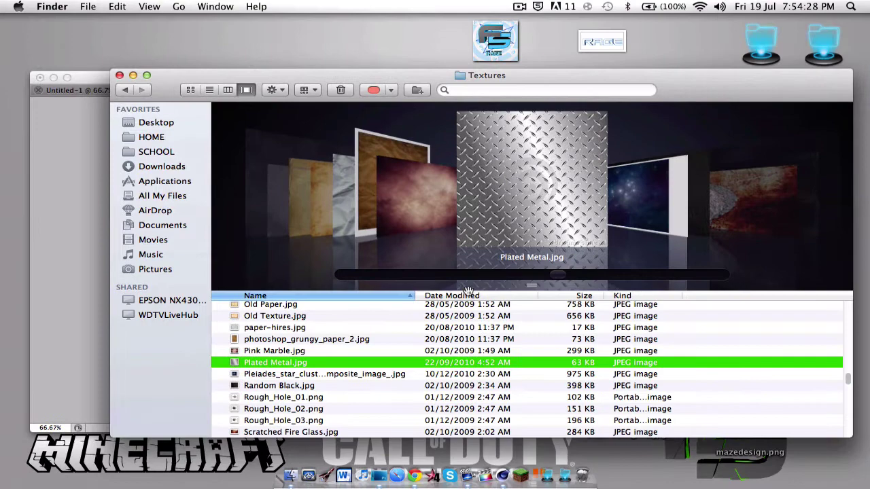
drag(402, 75, 689, 68)
Place Plated Metal.jpg and stretch it across the upper canvas over the logo
drag(819, 178, 307, 258)
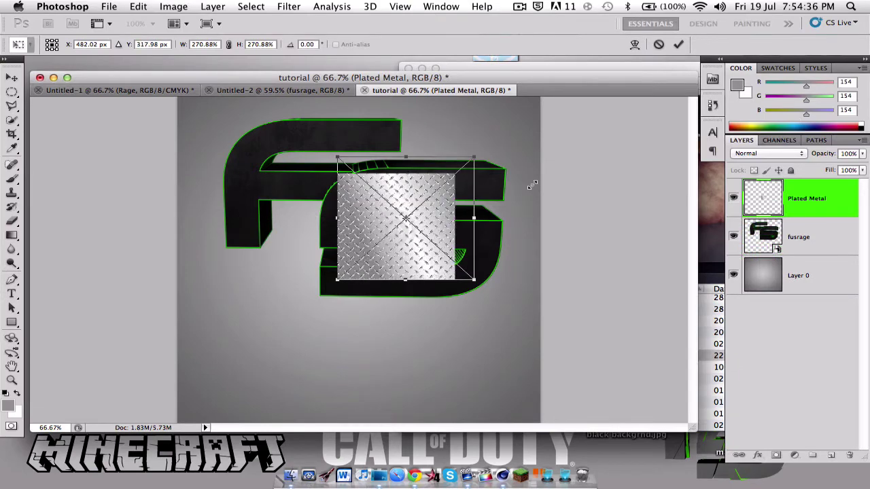
mouse_move(532, 185)
mouse_down()
mouse_move(548, 175)
mouse_move(524, 188)
mouse_move(547, 177)
mouse_up()
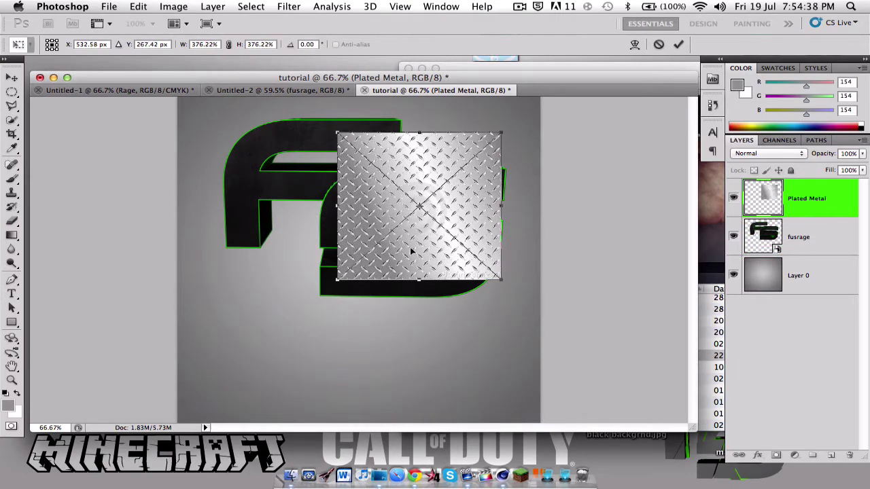
drag(410, 251, 449, 281)
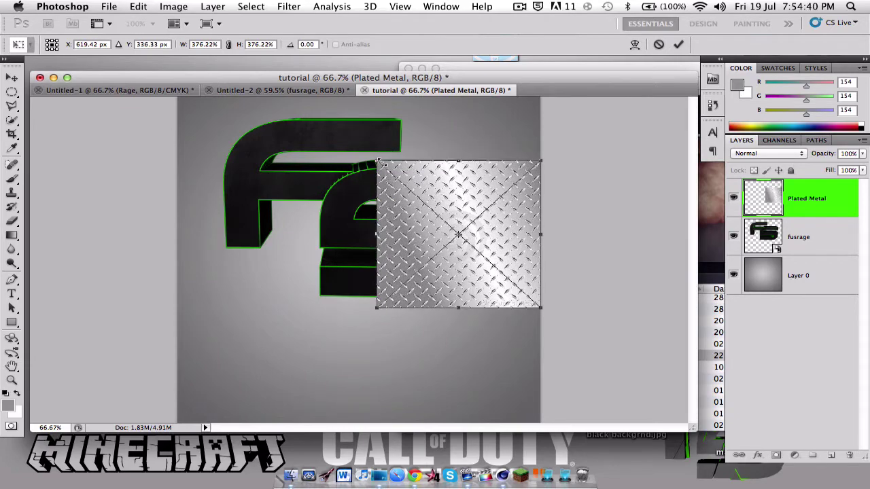
drag(379, 162, 204, 136)
drag(337, 221, 270, 240)
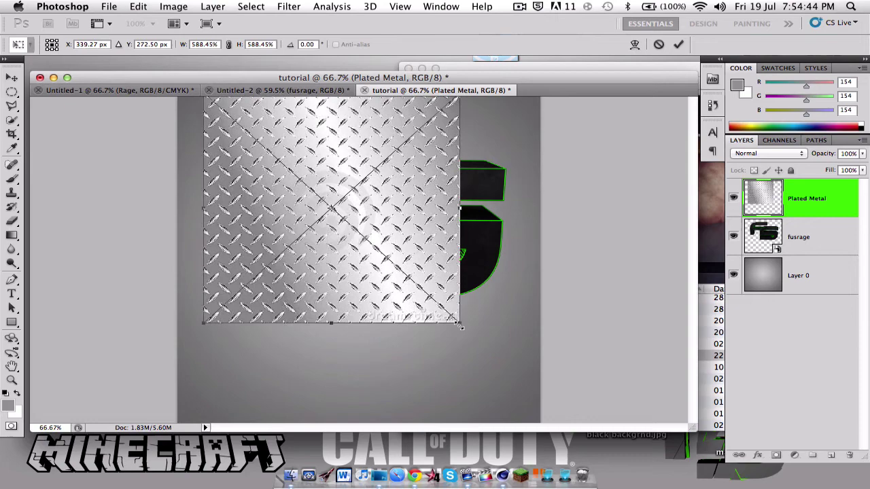
drag(460, 326, 513, 325)
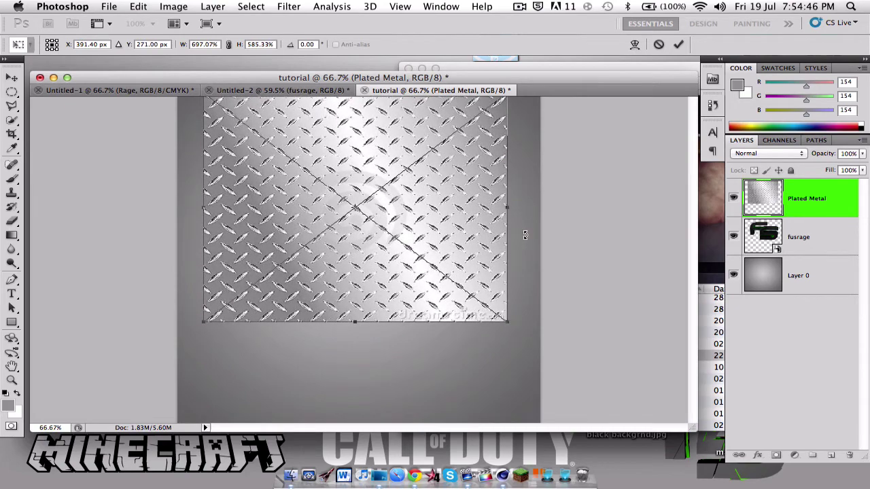
scroll(532, 239, down, 3)
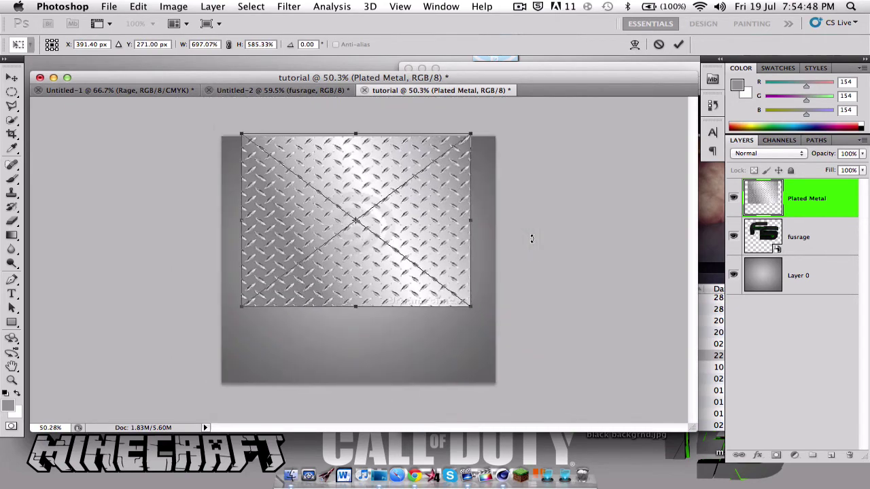
Commit the Plated Metal transform and rasterize the smart object via the Brush tool prompt
key(Return)
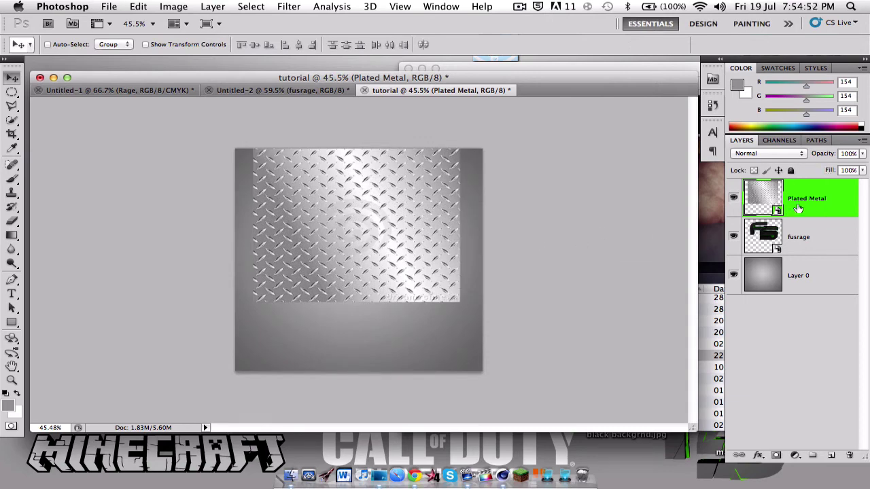
click(12, 178)
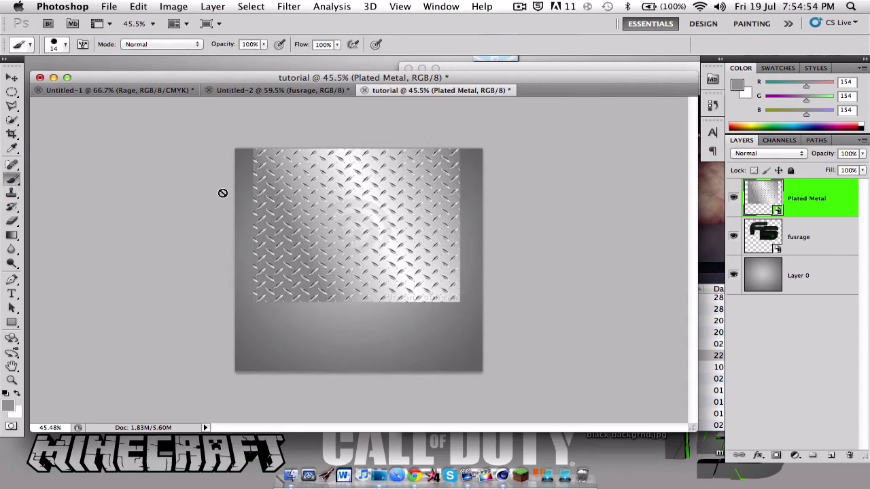
click(374, 219)
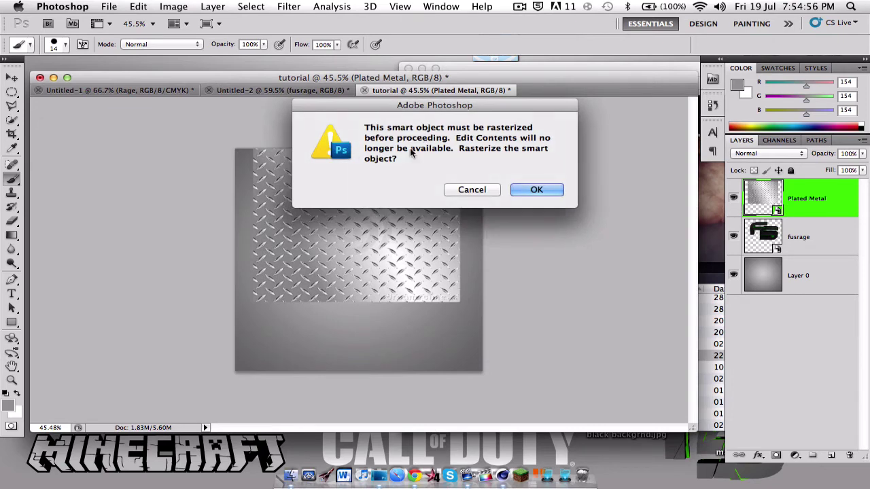
click(520, 189)
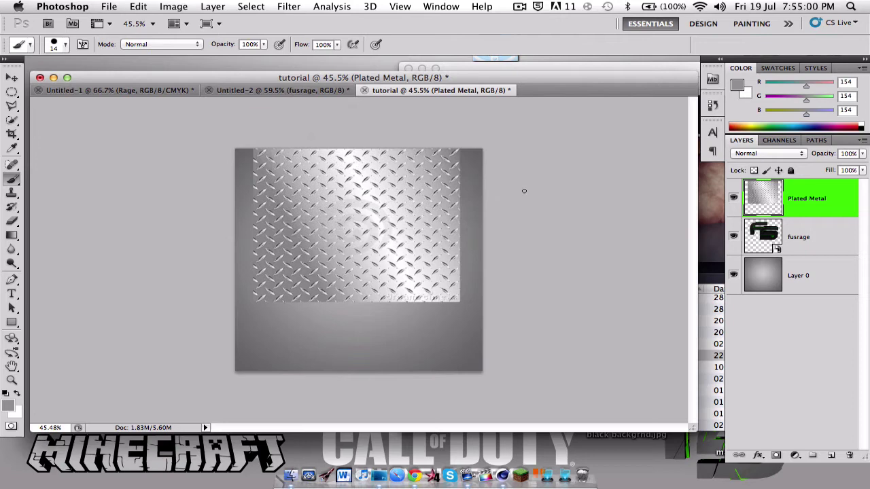
click(8, 79)
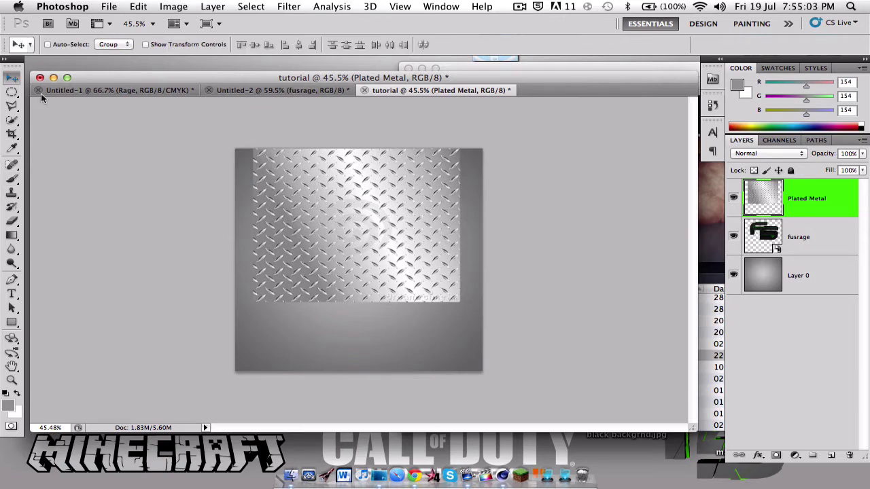
Trim the Plated Metal layer to the fusrage letters by deleting everything outside the logo selection
super+click(764, 238)
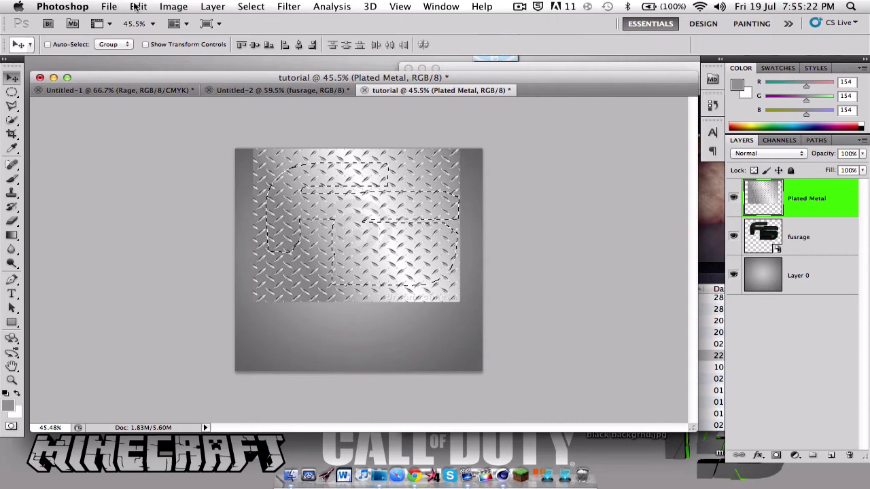
click(205, 7)
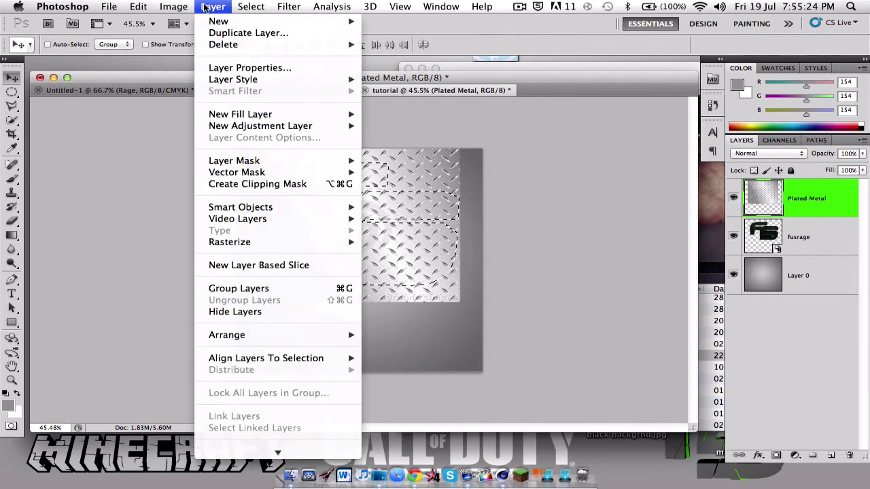
mouse_move(138, 8)
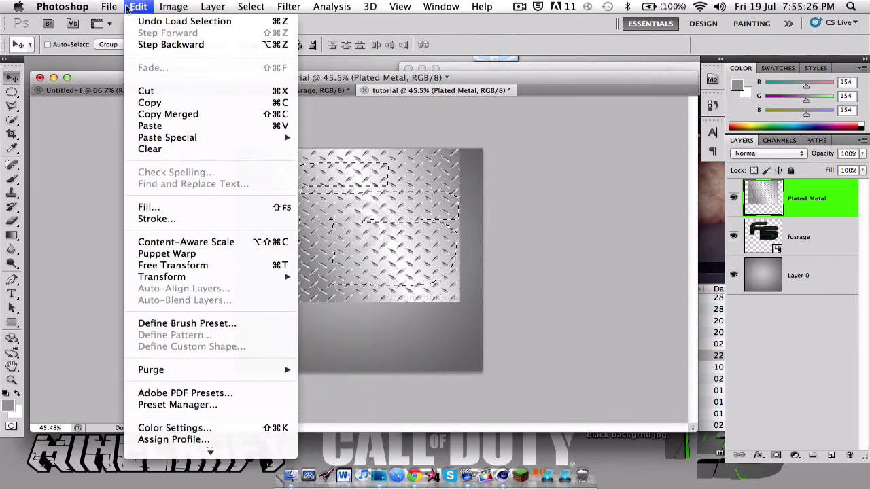
click(566, 197)
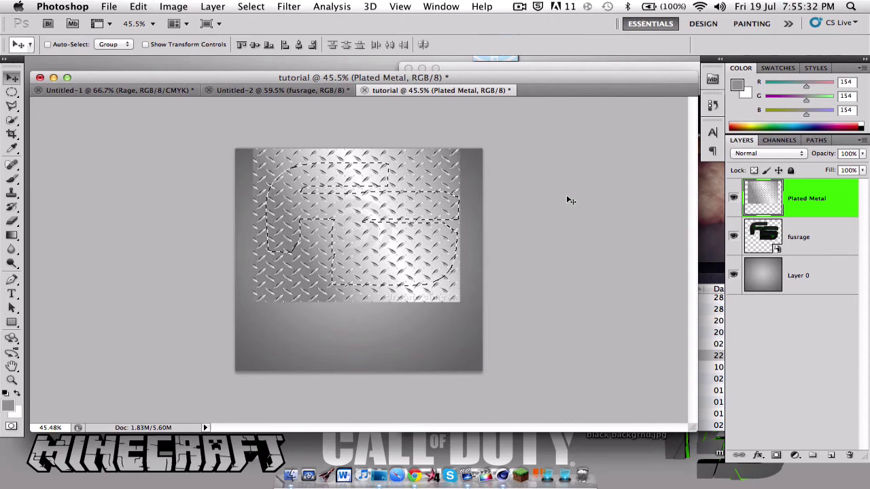
key(super+shift+i)
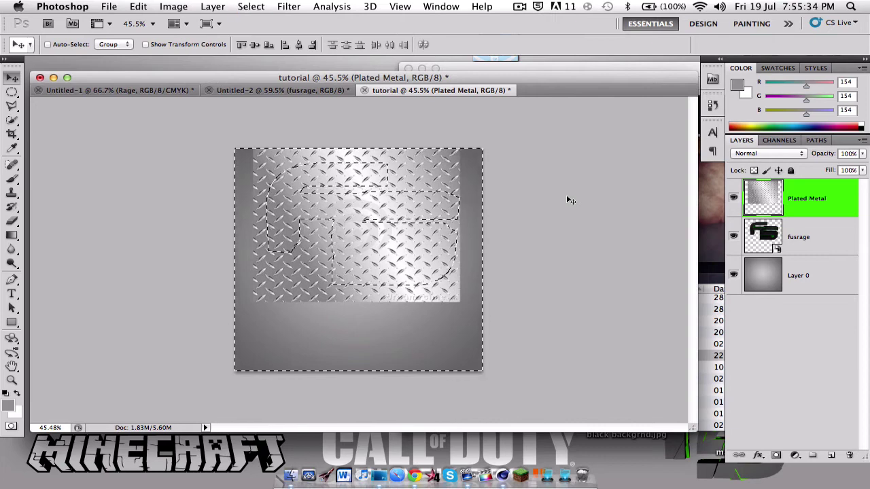
key(Delete)
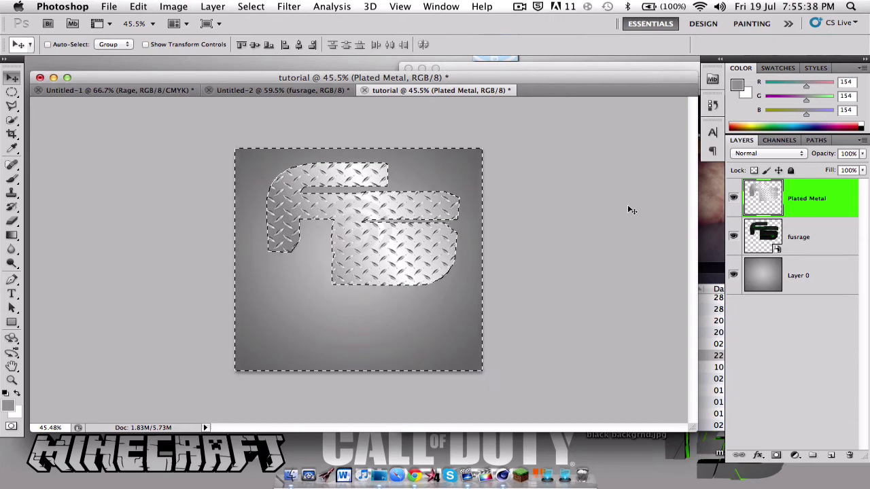
key(super+d)
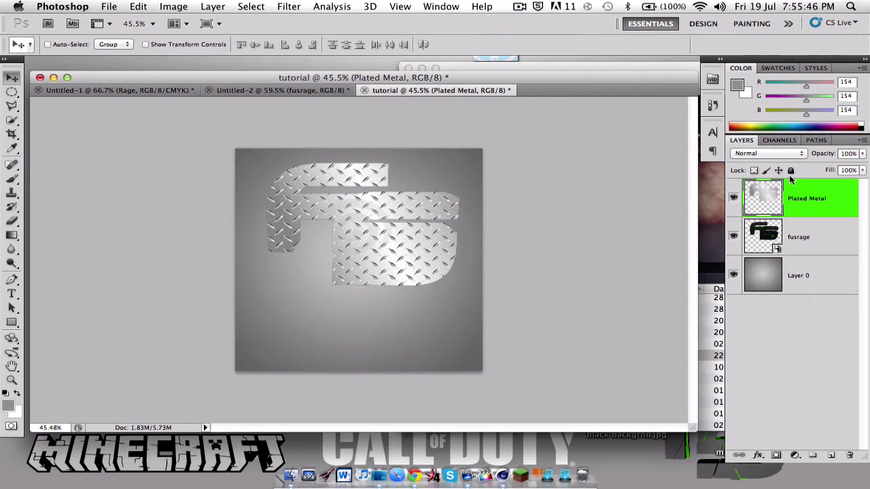
Set Plated Metal to Overlay blending and nudge it with fusrage slightly up-left
click(779, 153)
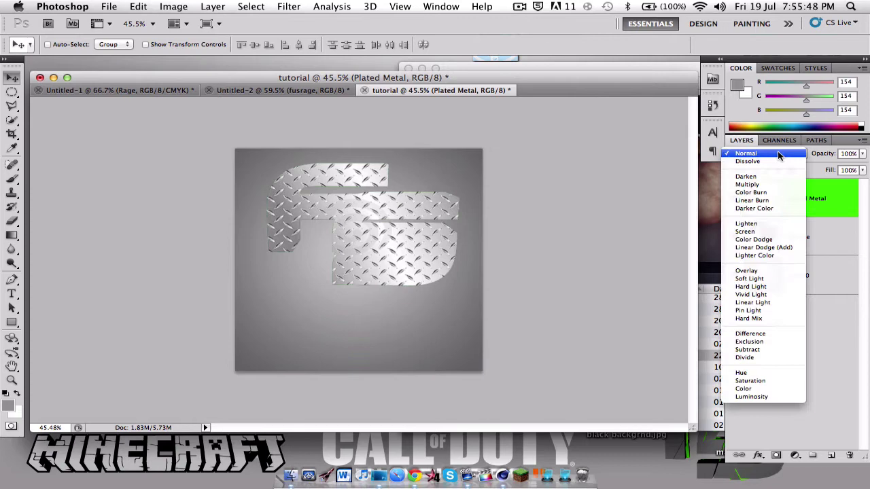
click(771, 270)
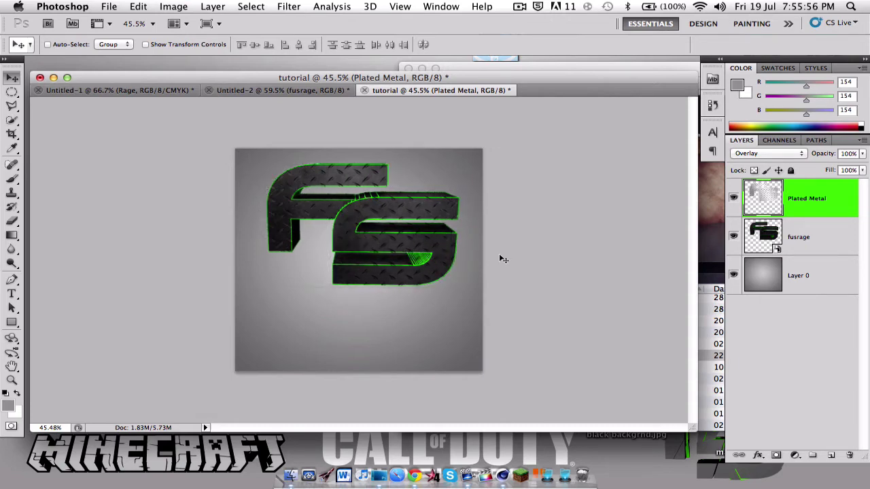
shift+click(805, 236)
mouse_move(425, 234)
mouse_down()
mouse_move(425, 250)
mouse_move(408, 239)
mouse_move(417, 229)
mouse_up()
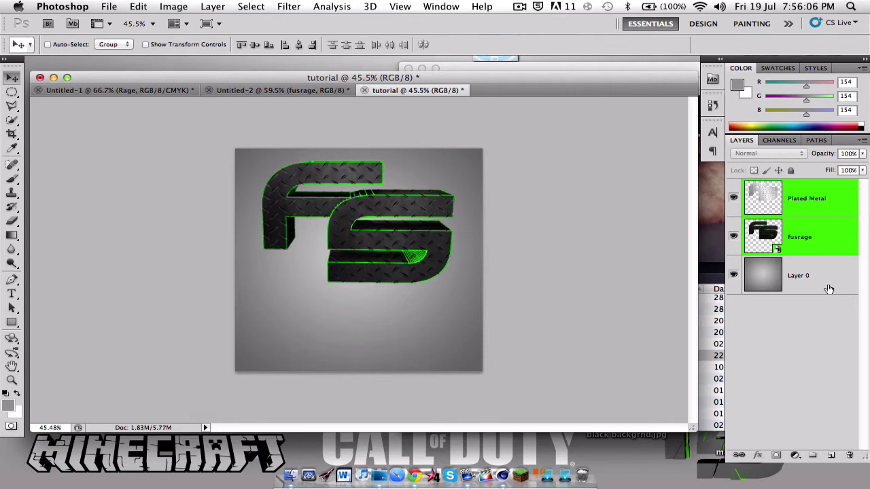
click(804, 205)
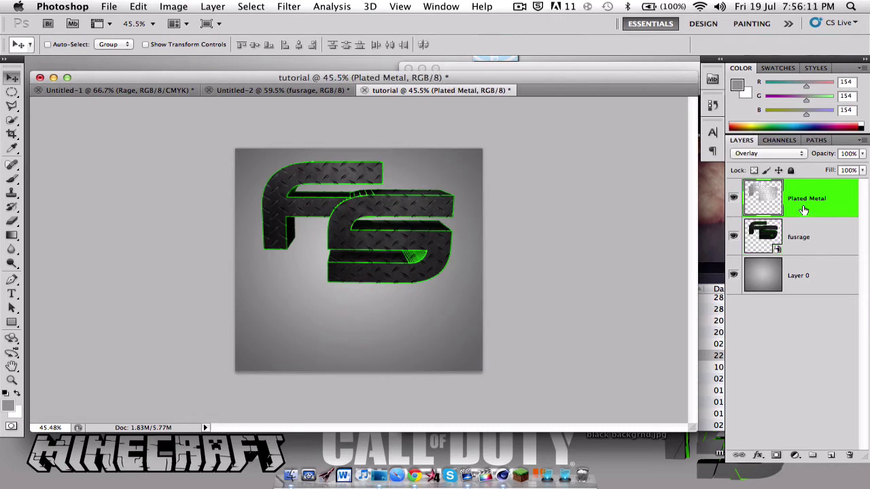
click(766, 154)
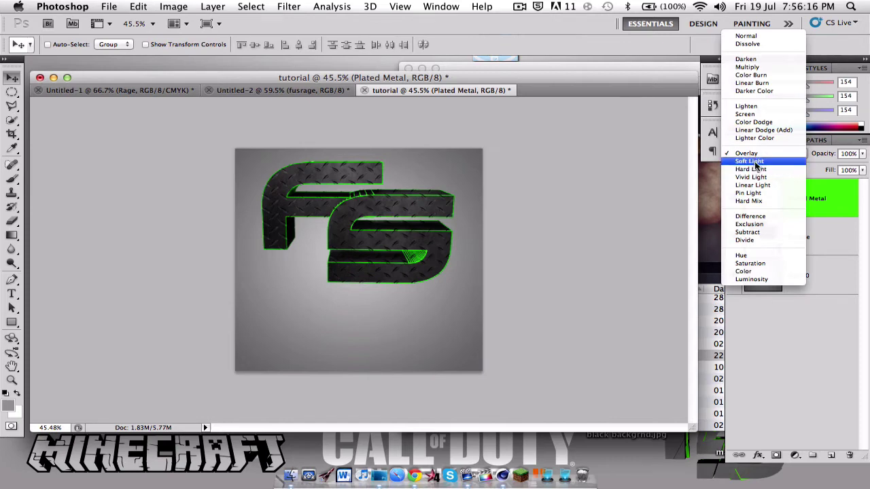
click(755, 163)
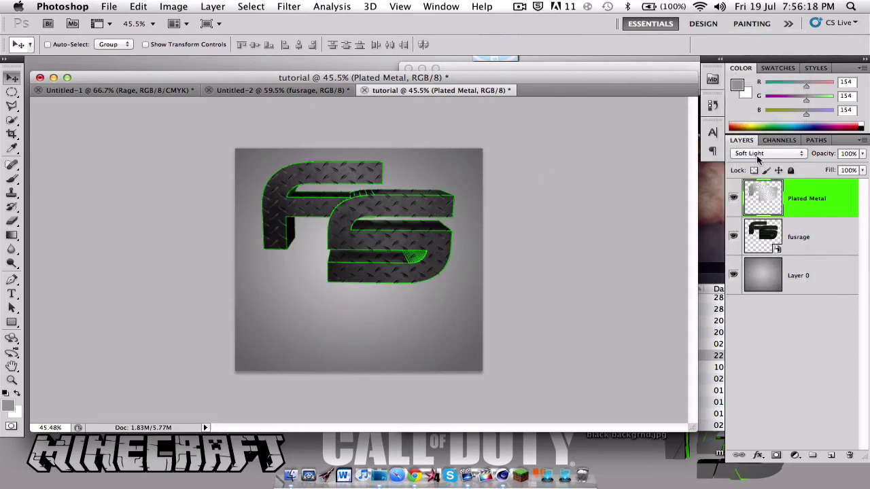
click(757, 154)
click(754, 163)
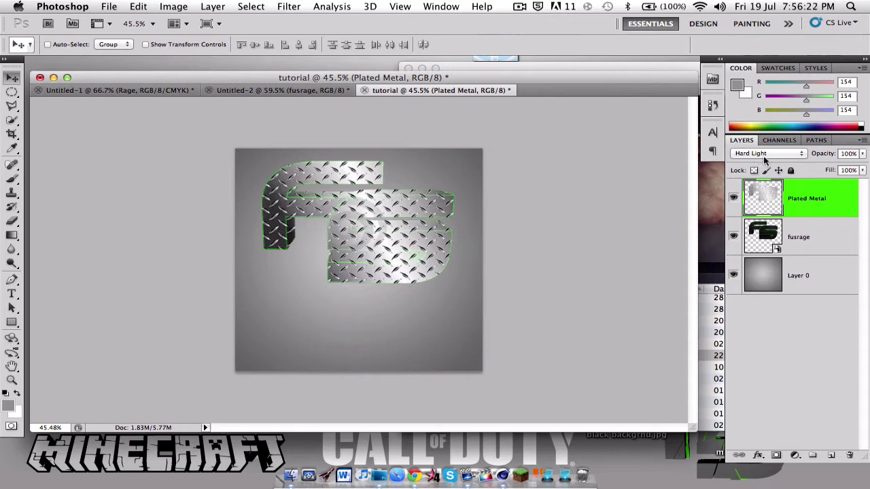
click(762, 157)
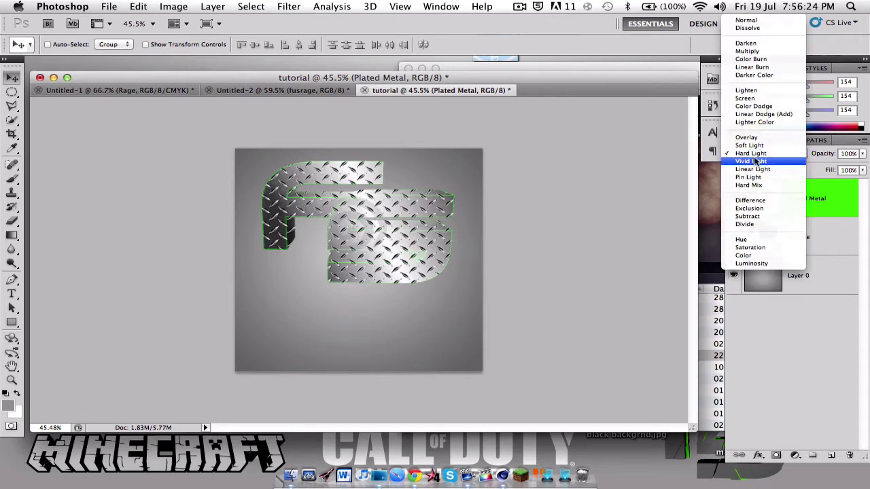
click(754, 169)
click(757, 155)
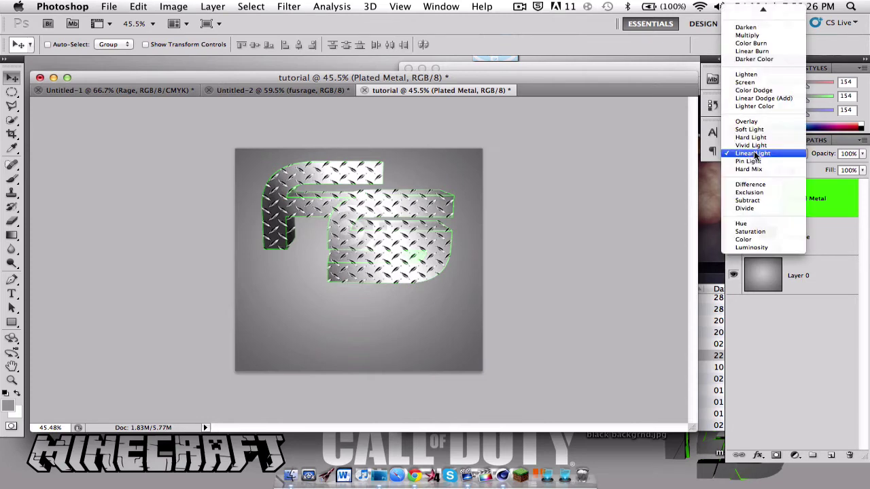
click(741, 98)
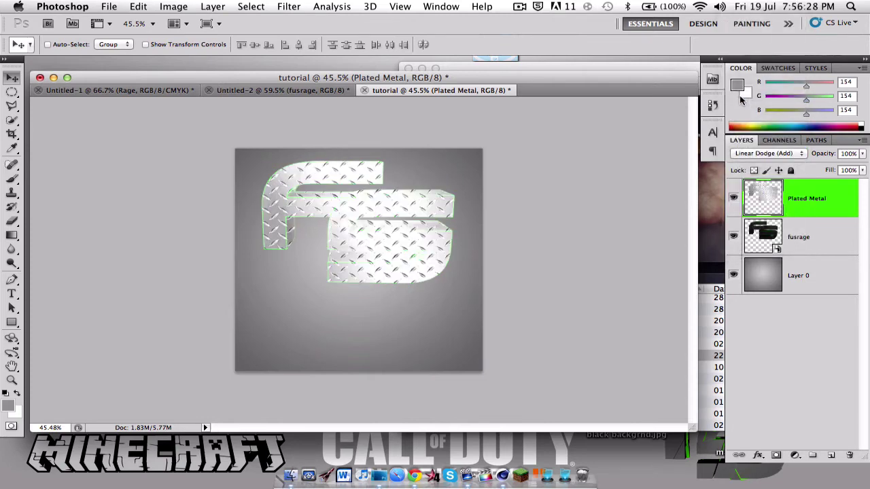
click(761, 154)
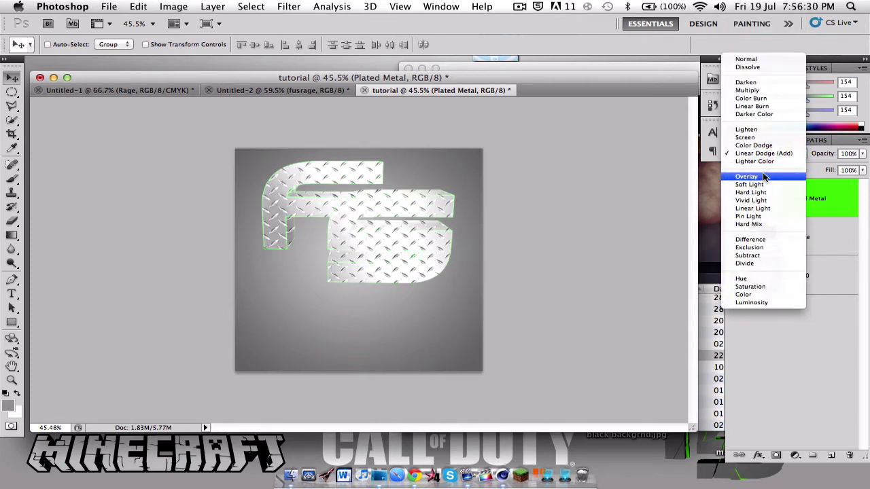
click(763, 177)
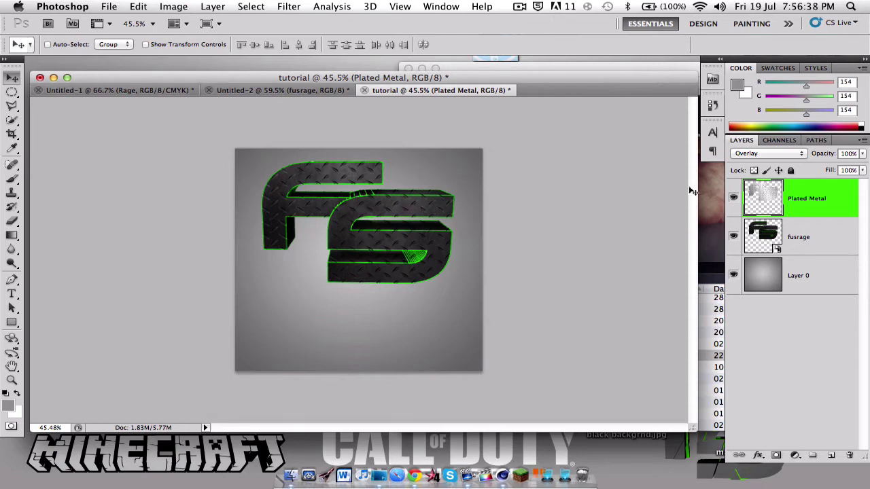
Place stockzoofx (444).jpg from the Textures folder into the document, raise it and commit
click(475, 66)
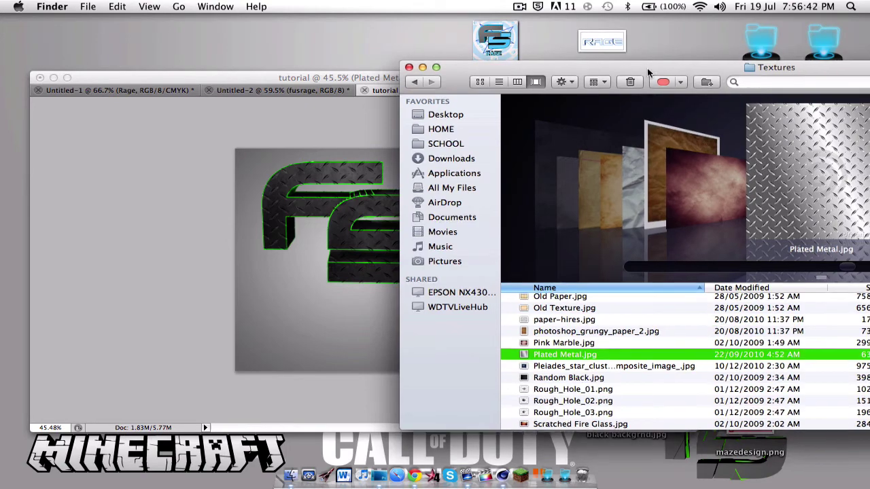
drag(648, 69, 521, 67)
scroll(613, 183, up, 8)
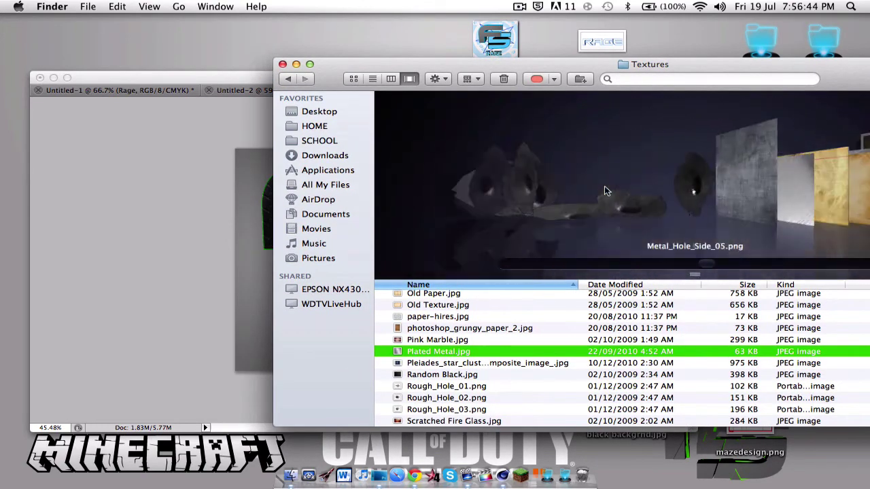
scroll(602, 187, down, 15)
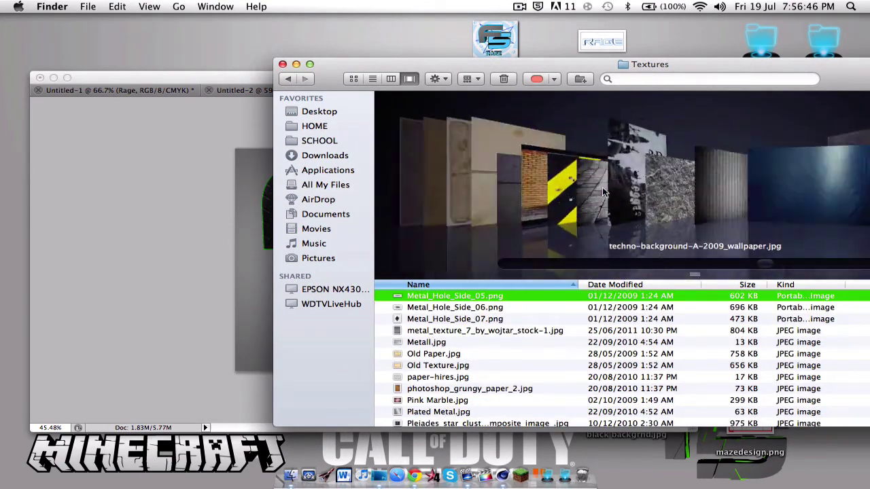
scroll(560, 199, up, 6)
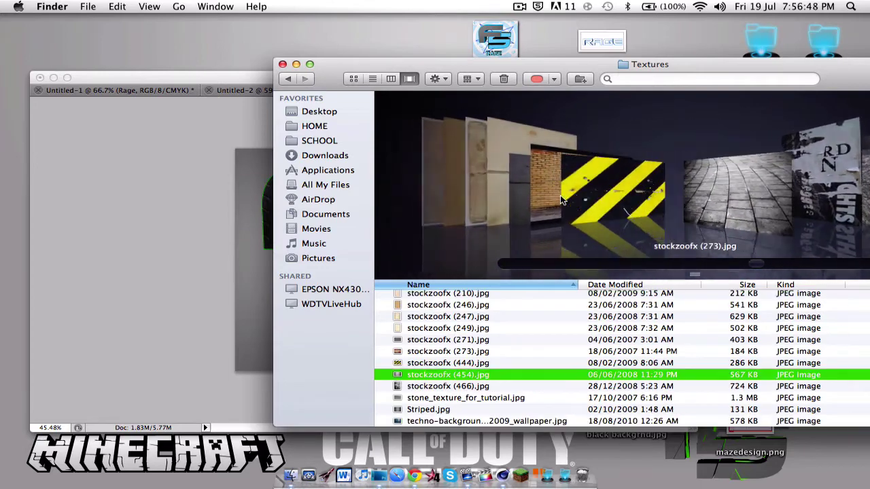
scroll(560, 196, down, 1)
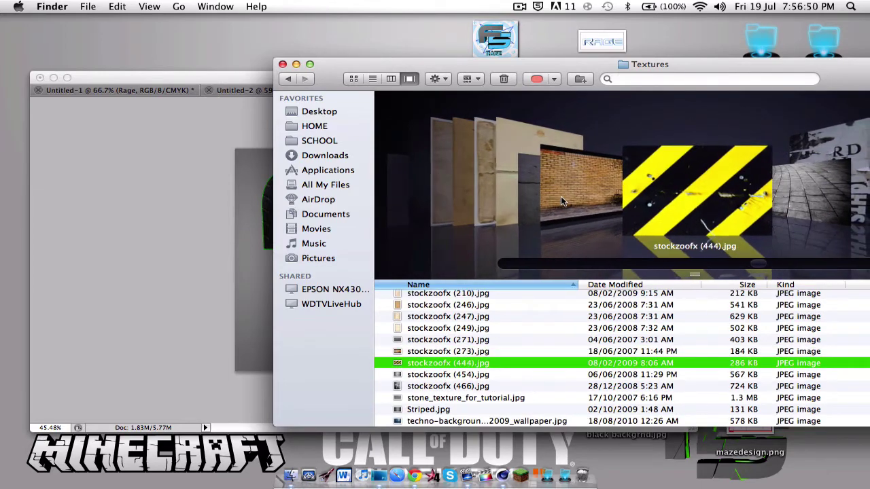
drag(696, 196, 211, 244)
drag(355, 311, 354, 282)
key(Return)
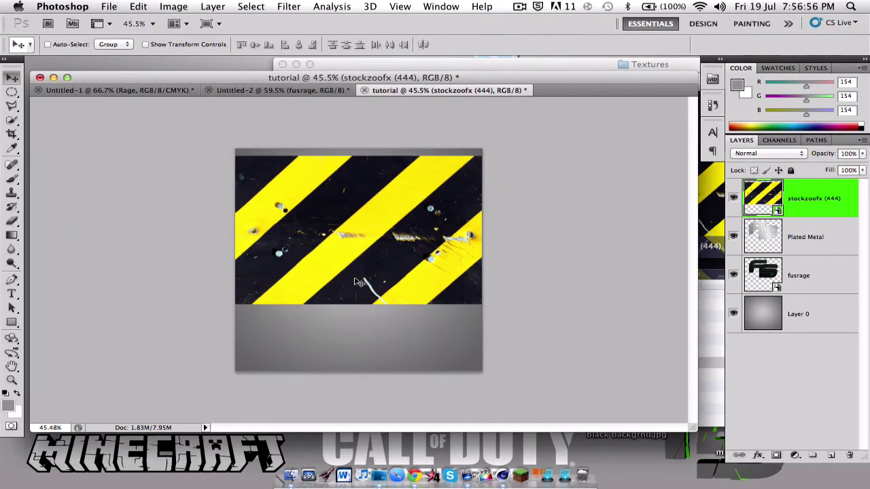
Rasterize the stockzoofx (444) layer and delete everything outside the fusrage logo shape
click(12, 178)
click(313, 227)
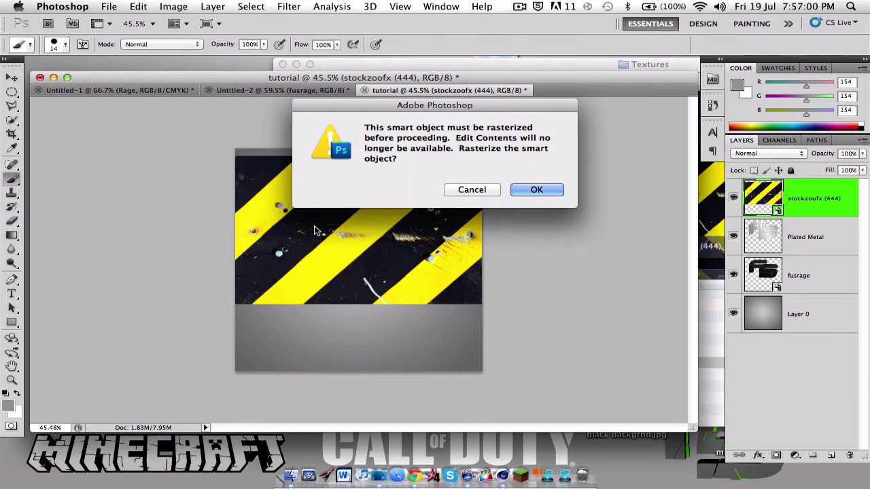
key(Return)
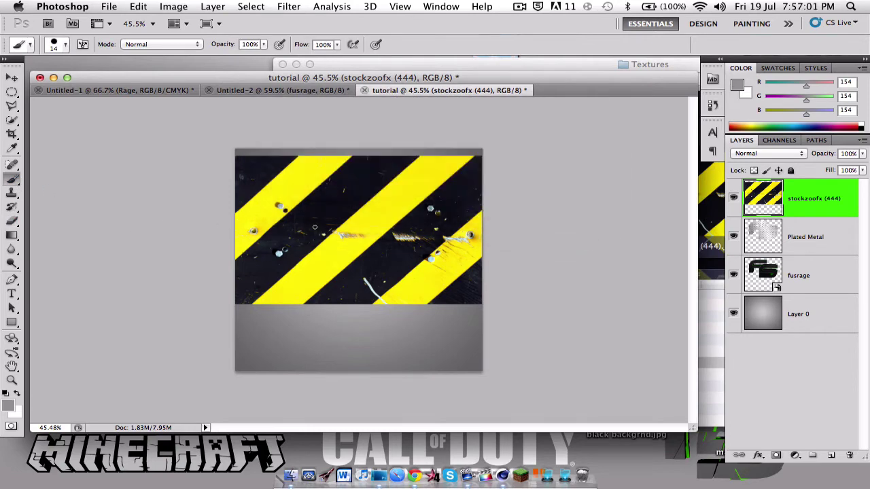
super+click(765, 271)
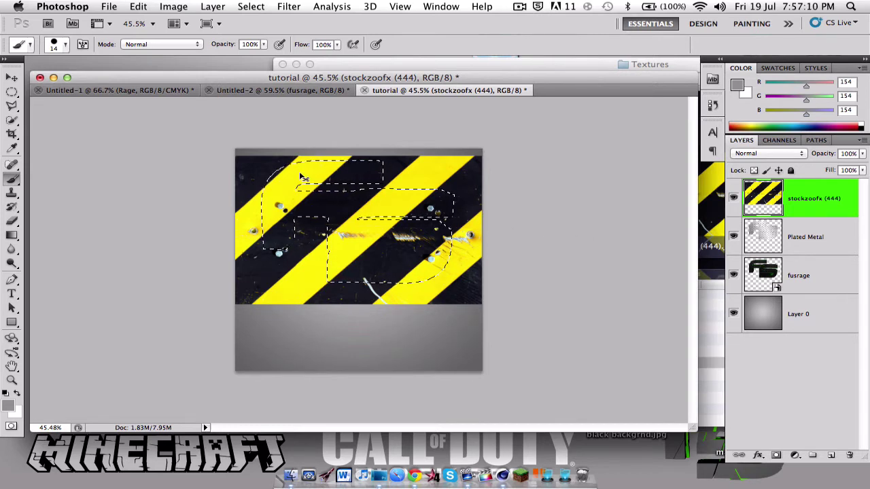
key(super+shift+i)
key(Delete)
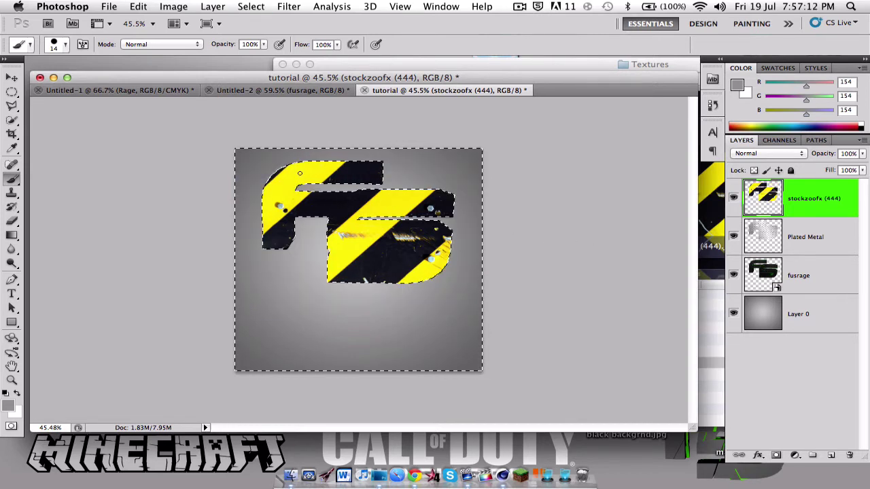
key(super+d)
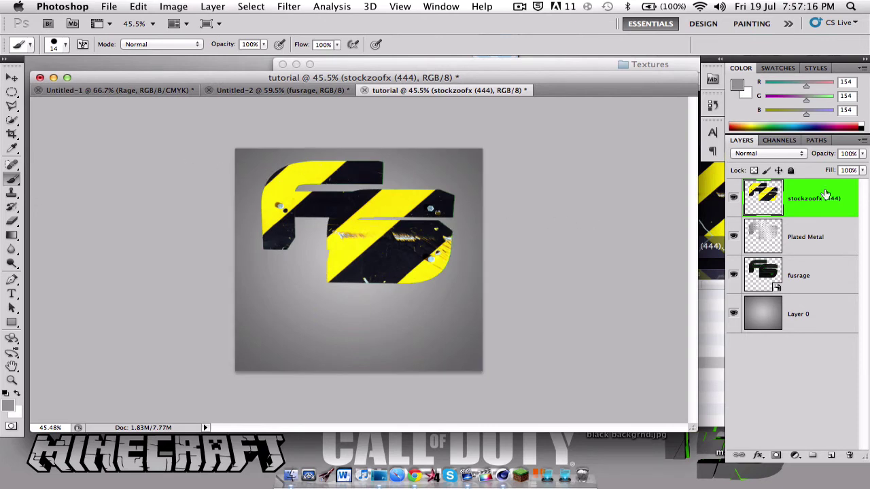
Set the stockzoofx (444) layer's blend mode to Overlay
click(772, 156)
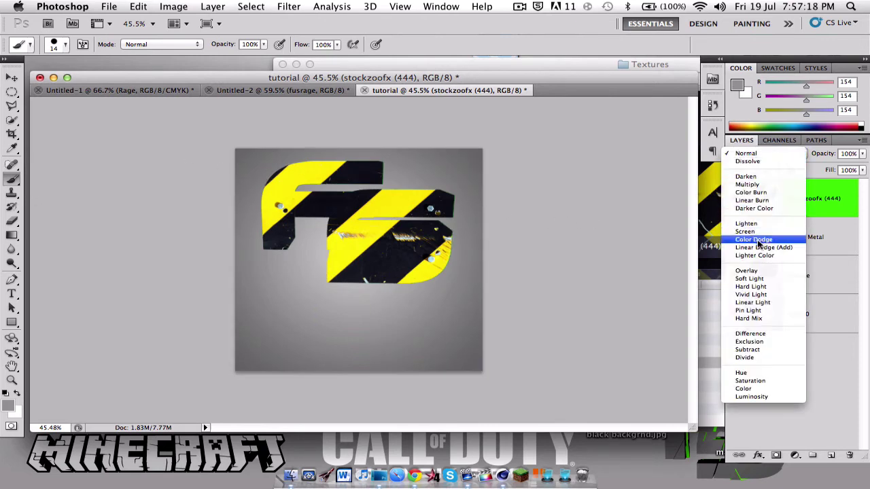
click(799, 157)
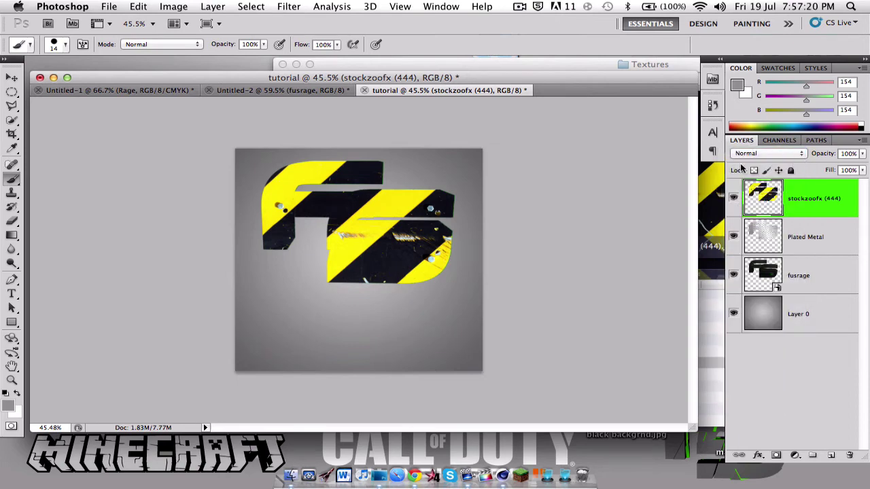
click(775, 154)
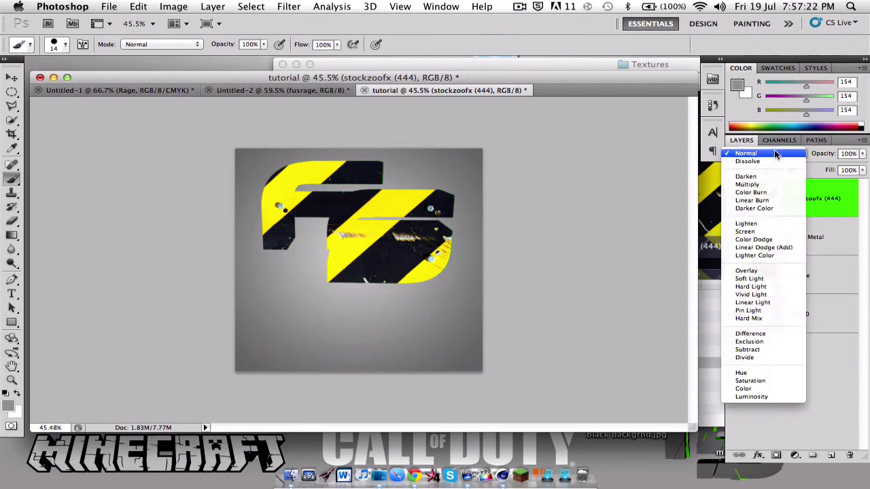
click(767, 273)
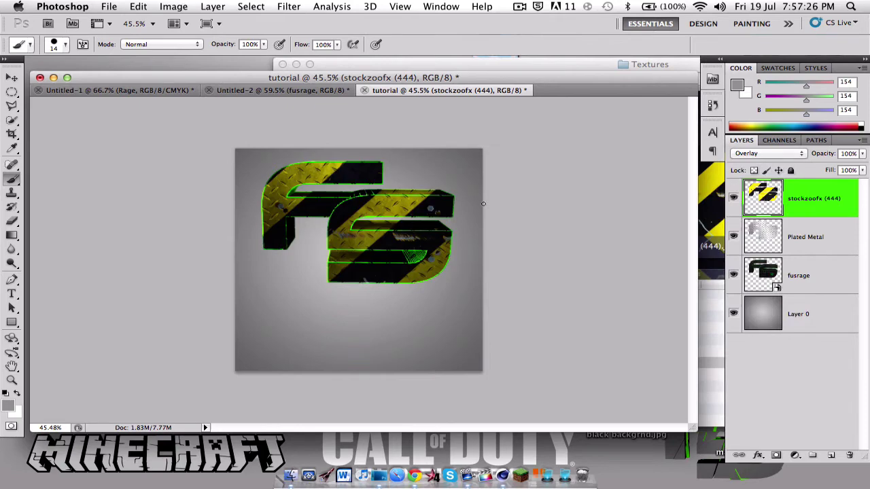
scroll(483, 203, up, 3)
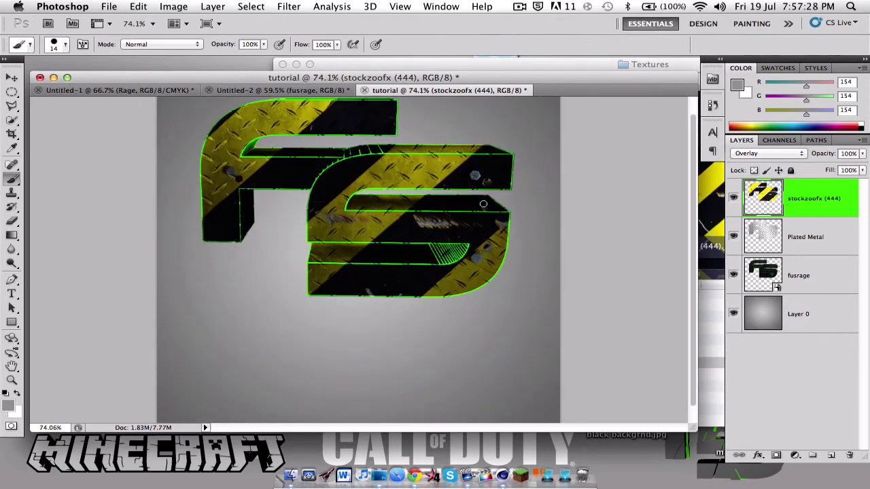
scroll(483, 203, up, 2)
scroll(483, 203, down, 4)
scroll(483, 204, up, 4)
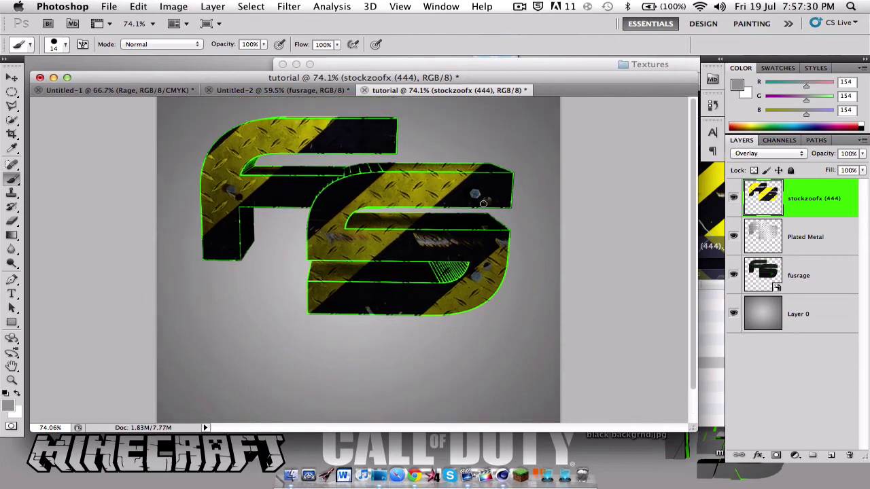
scroll(483, 203, down, 5)
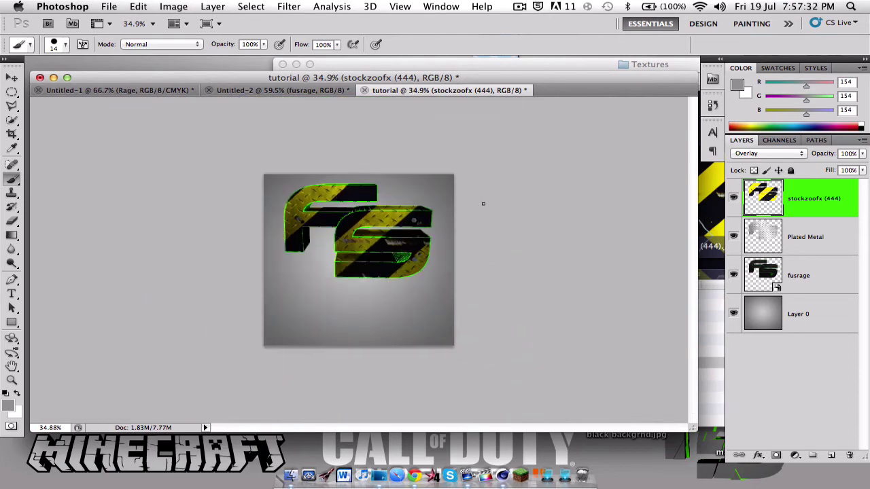
scroll(483, 203, up, 3)
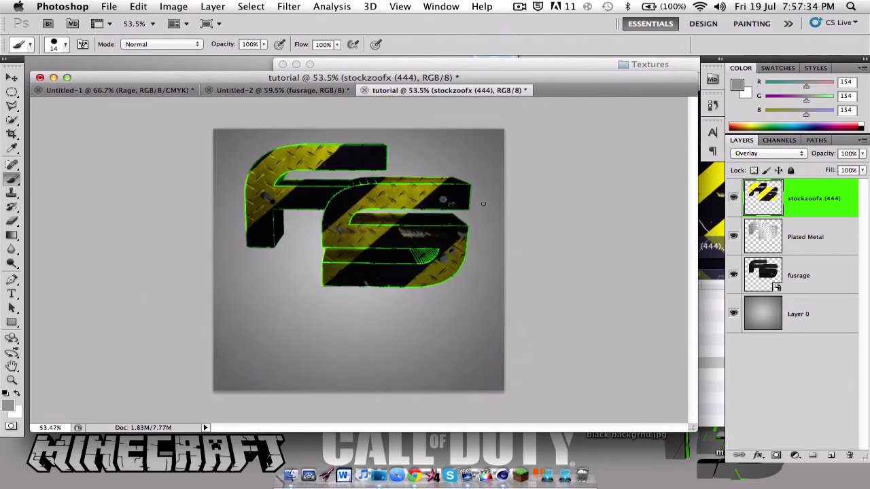
Drag metal_texture_7_by_wojtar_stock-1.jpg from the Finder Textures folder onto the Photoshop canvas
click(711, 266)
scroll(589, 197, up, 5)
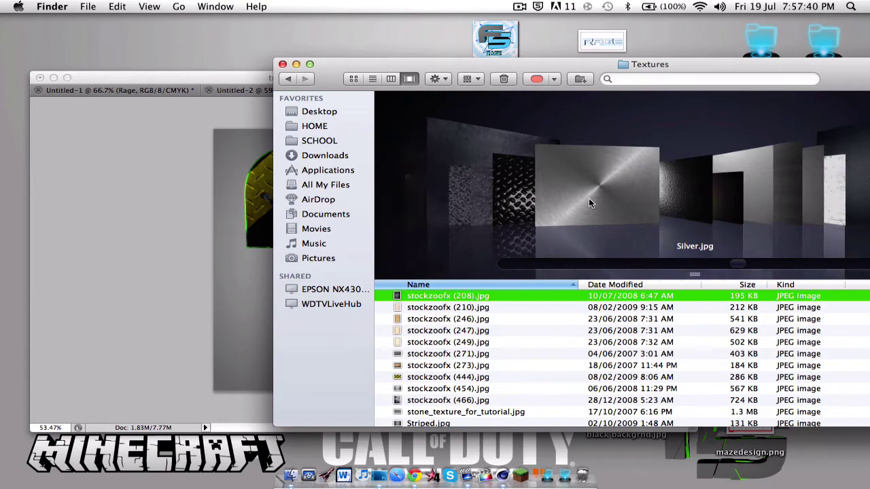
scroll(589, 197, up, 8)
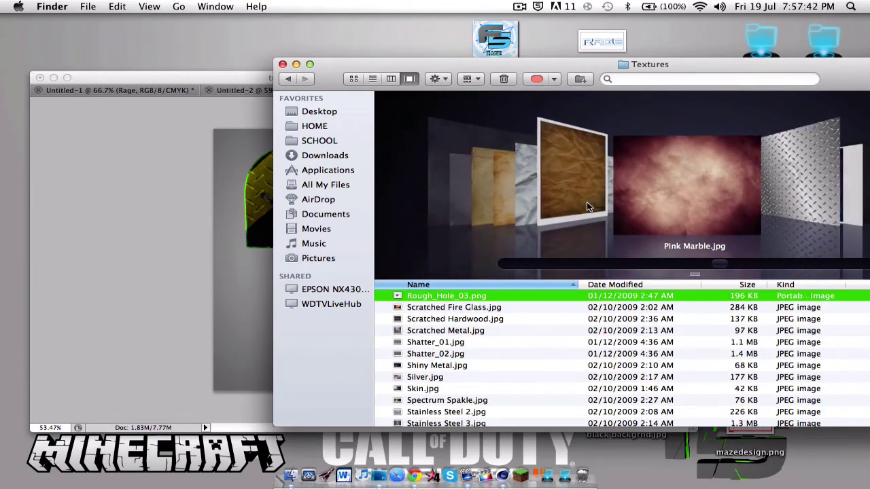
scroll(589, 207, up, 10)
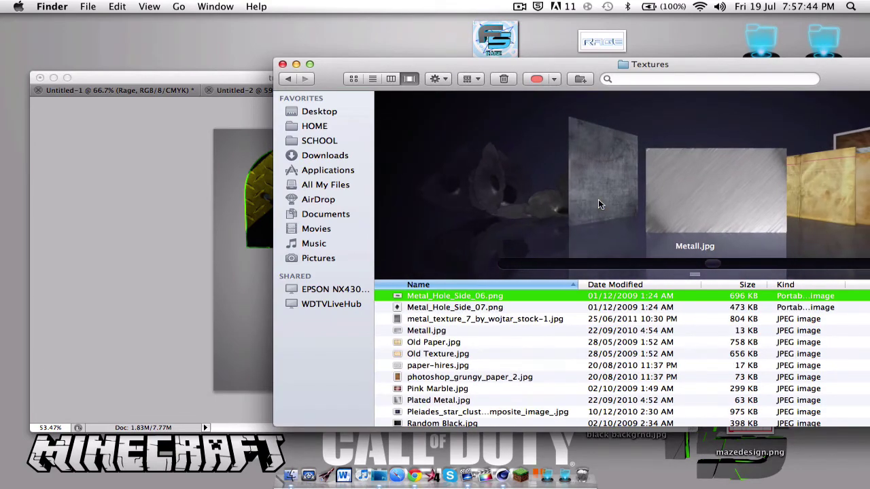
scroll(598, 199, up, 1)
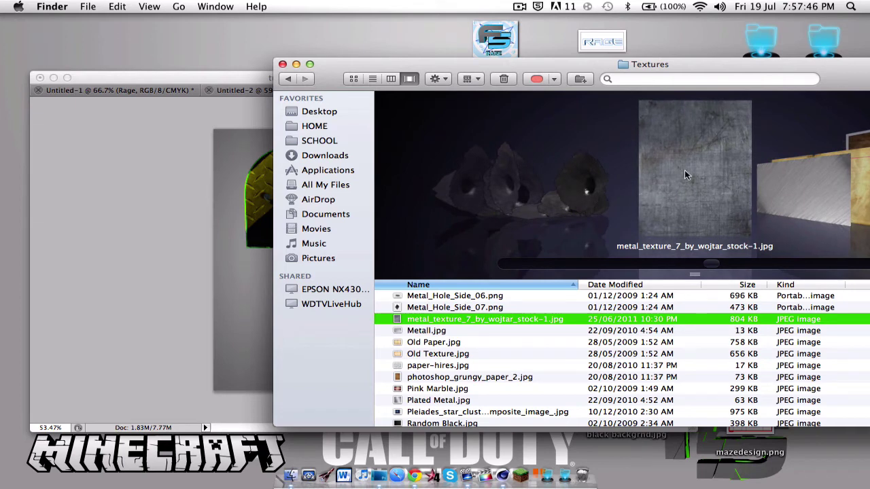
drag(696, 167, 288, 230)
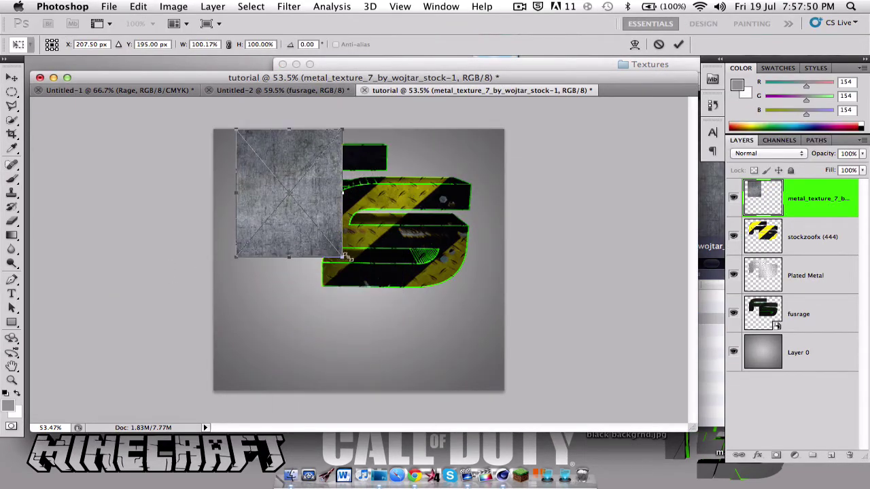
Enlarge and reposition the metal_texture_7 layer to cover the whole FS logo
drag(343, 262, 418, 348)
drag(319, 302, 373, 289)
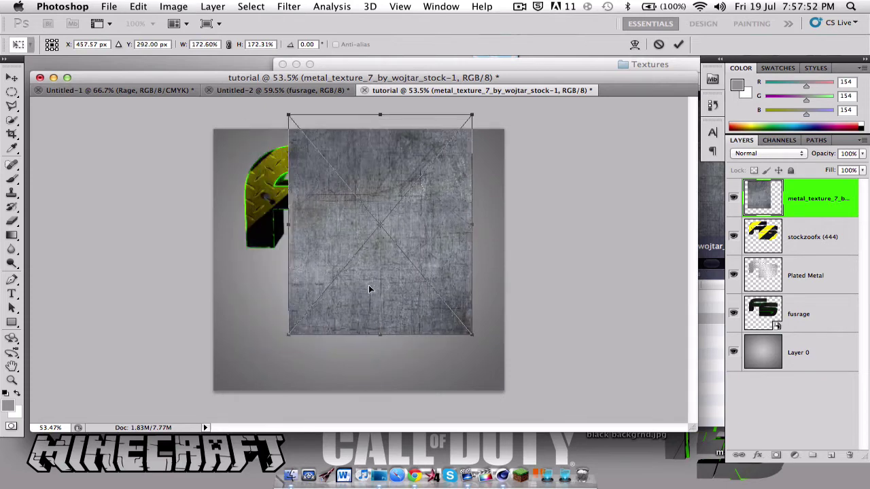
drag(420, 312, 427, 312)
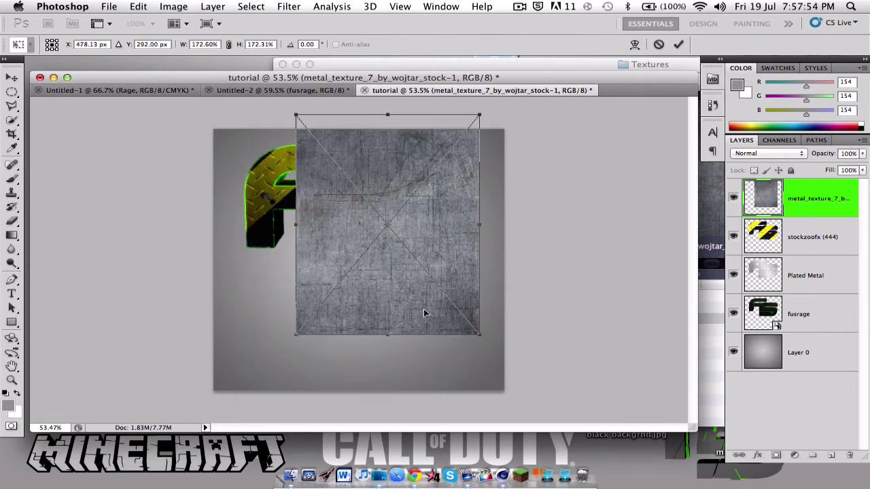
drag(293, 224, 200, 231)
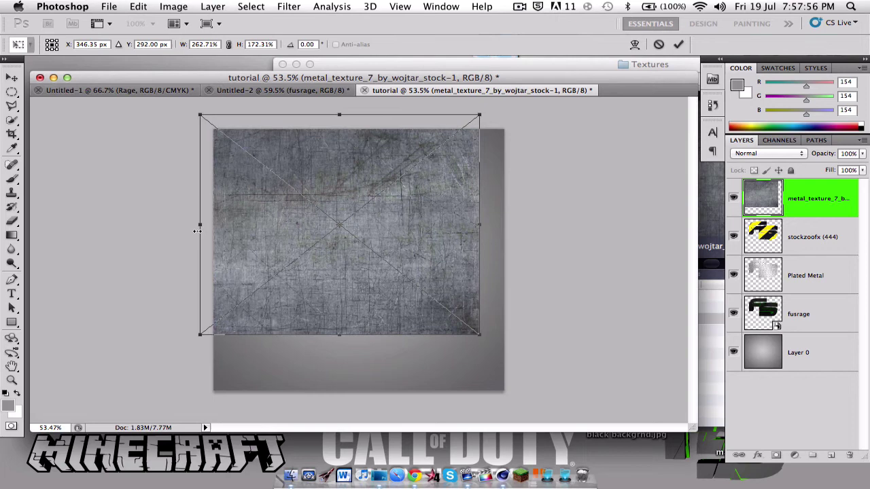
key(Return)
Rasterize the metal_texture_7 layer and delete everything outside the fusrage logo shape
key(b)
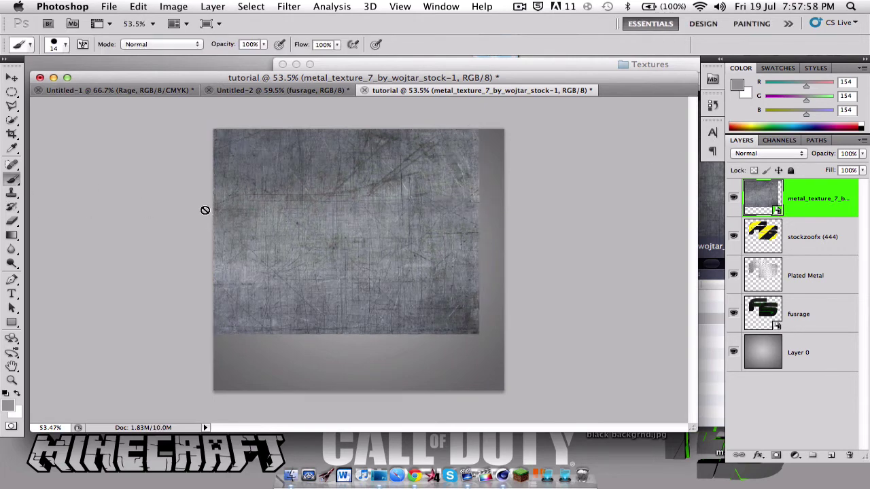
click(301, 210)
click(543, 190)
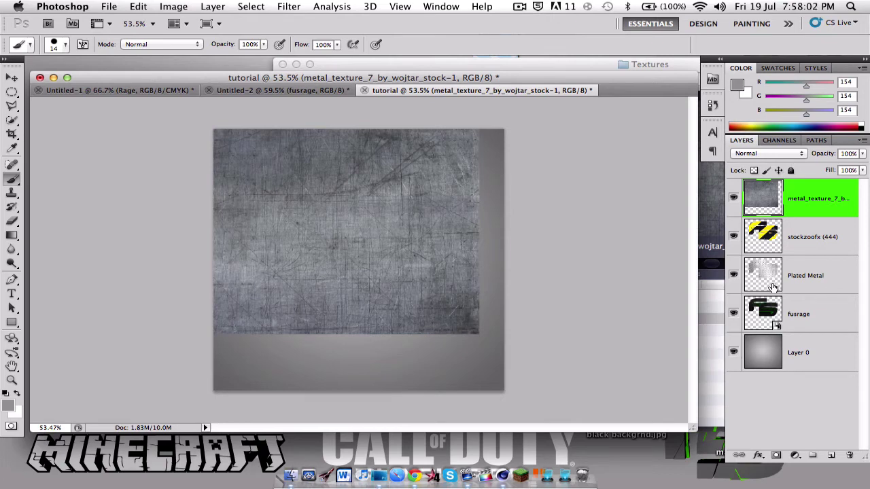
super+click(770, 308)
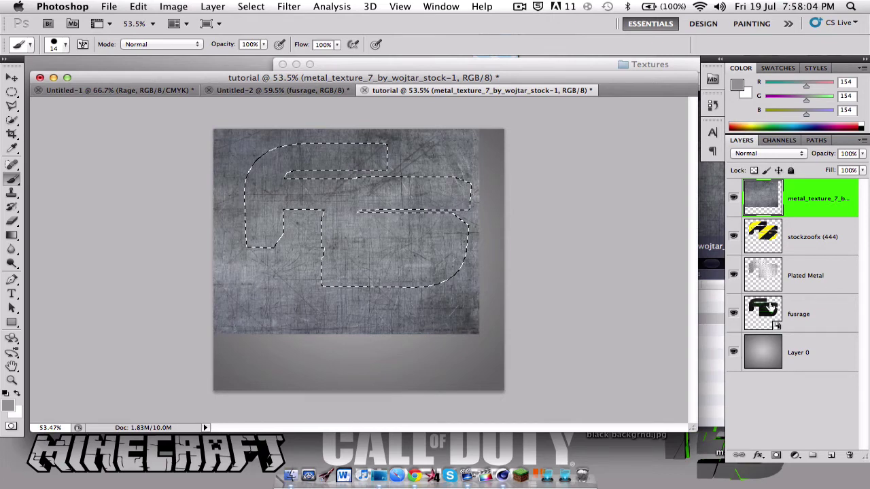
key(super+shift+i)
key(Delete)
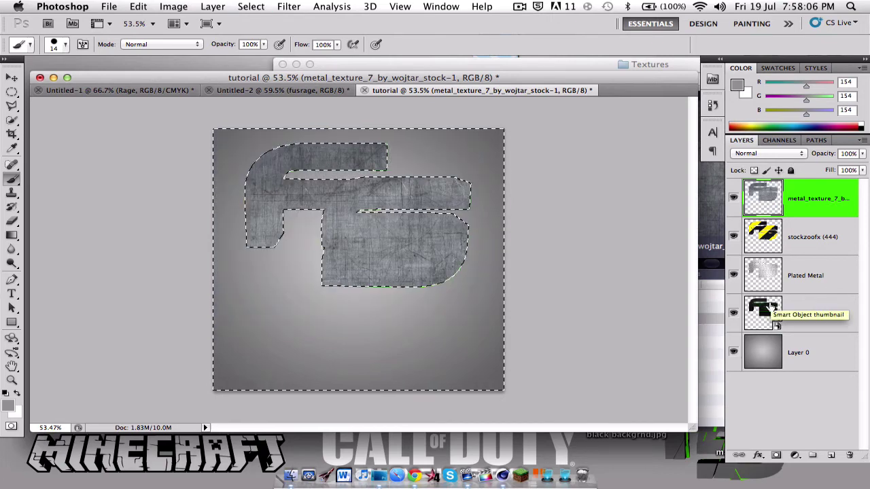
key(super+d)
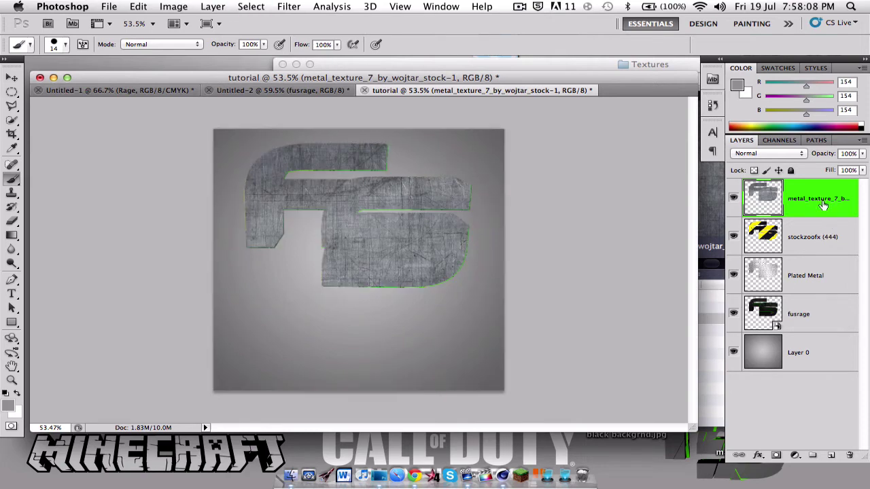
Set metal_texture_7 to Overlay, then hide the Plated Metal, hazard-stripe and metal_texture_7 layers
click(788, 154)
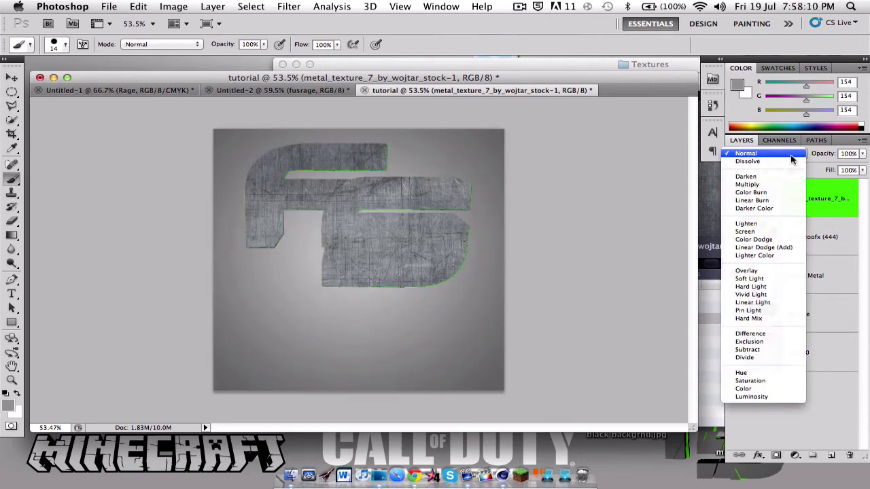
click(765, 272)
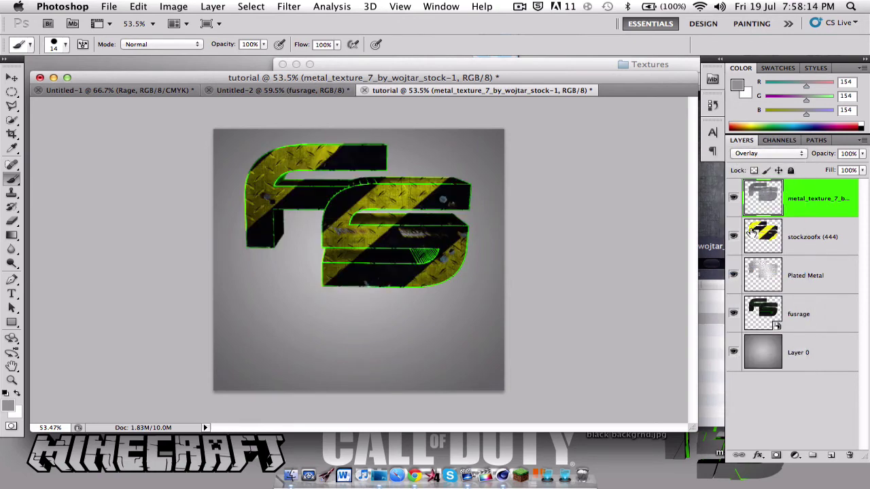
click(733, 275)
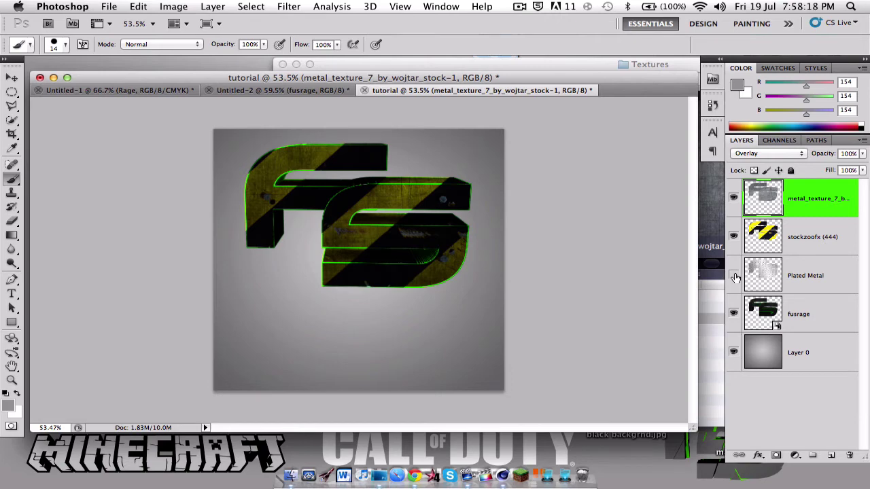
click(733, 237)
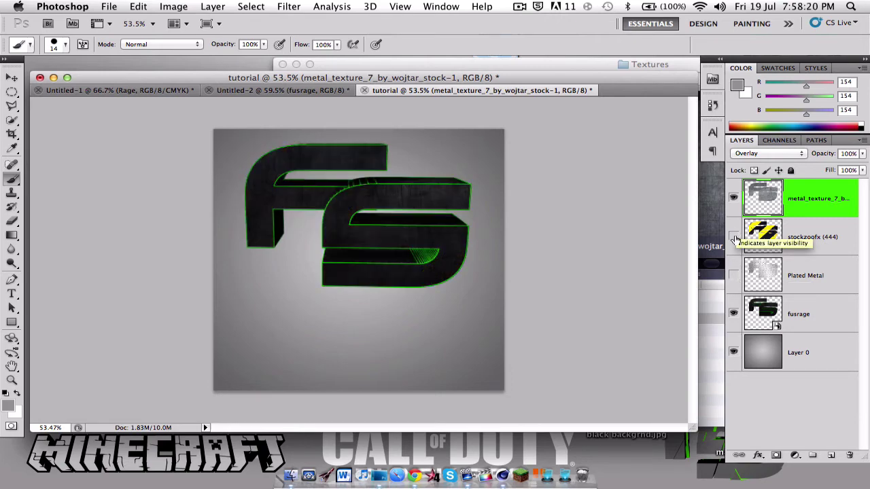
click(734, 198)
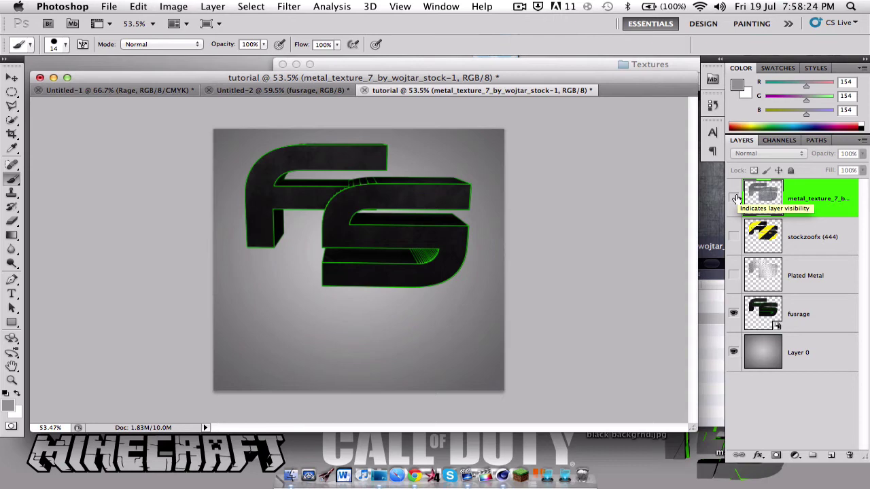
Toggle the hazard-stripe and Plated Metal layers on and off to compare, leaving both hidden
click(734, 237)
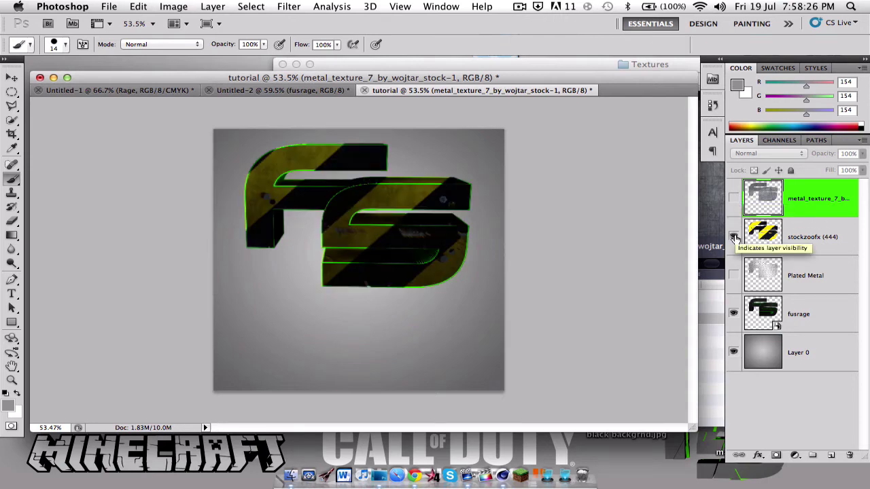
click(734, 237)
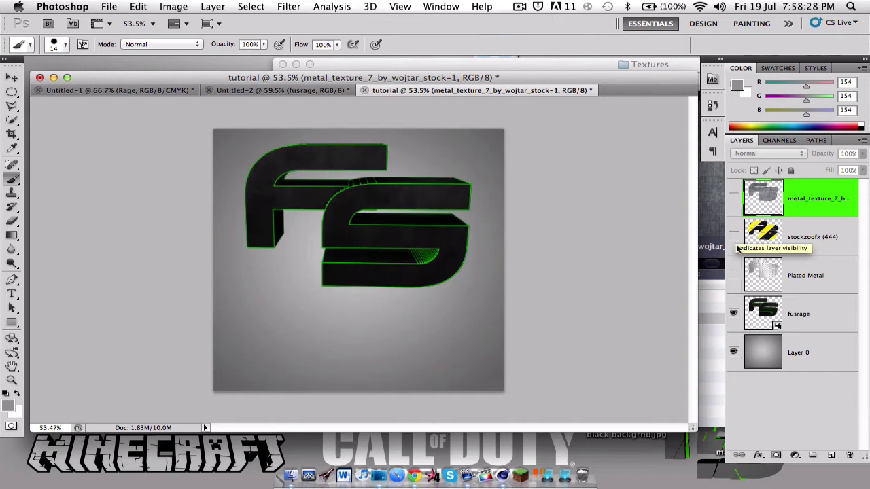
click(733, 276)
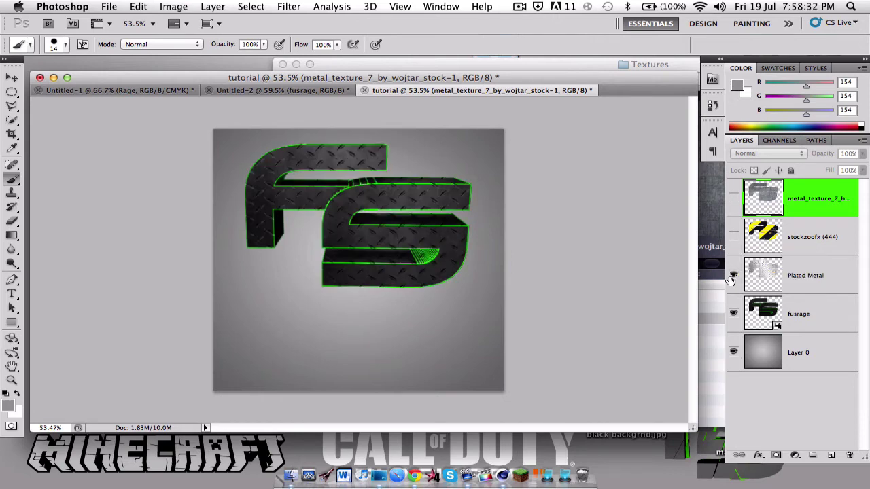
click(734, 275)
click(734, 275)
click(734, 275)
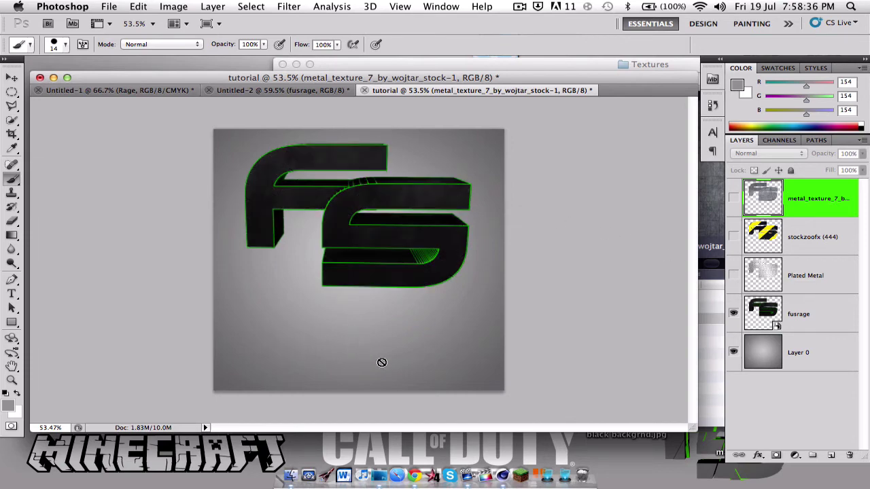
Add a text layer below the FS logo and change its text colour
click(12, 294)
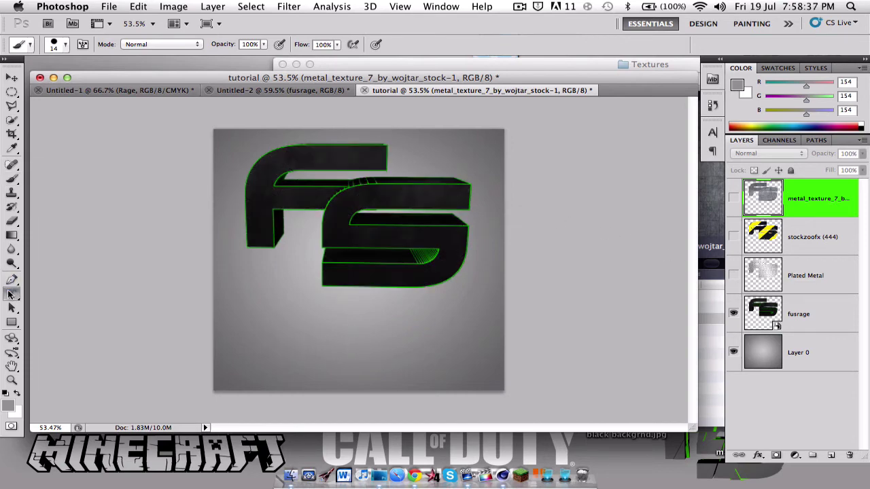
click(367, 344)
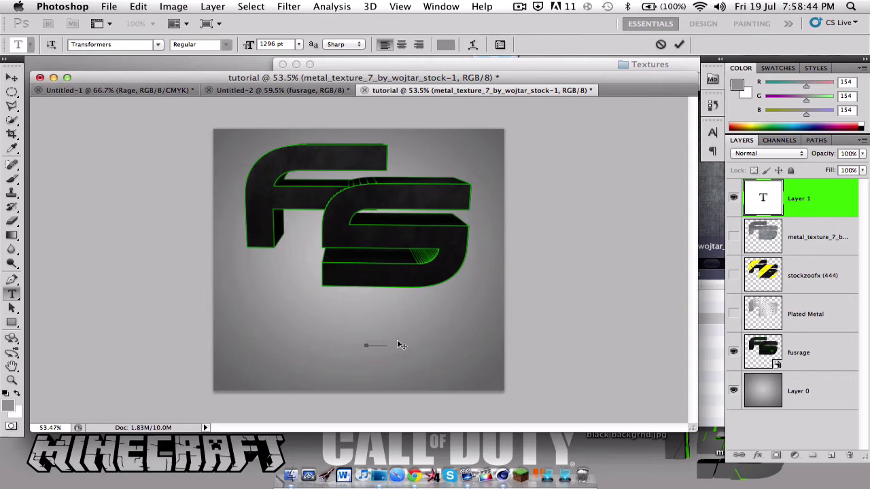
drag(402, 346, 354, 342)
click(445, 46)
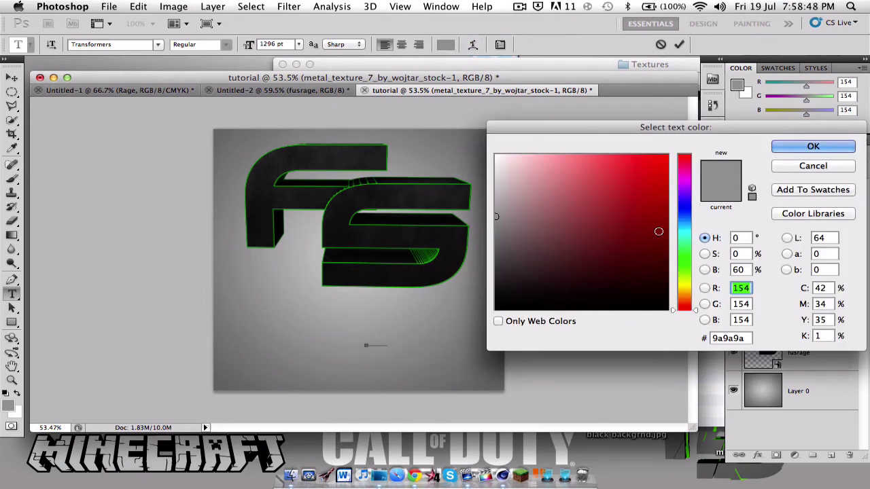
click(684, 280)
click(807, 147)
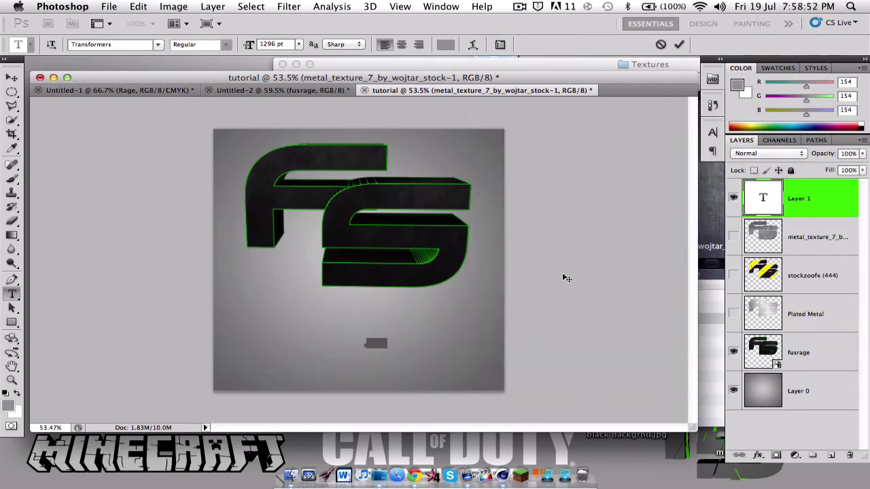
click(679, 44)
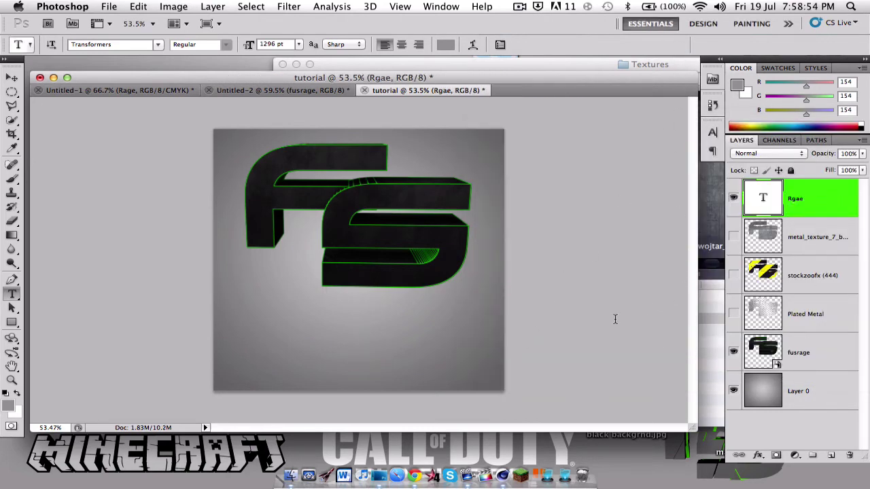
Correct the text to 'rage', then switch to the Move tool with a black foreground colour
double_click(753, 203)
key(BackSpace)
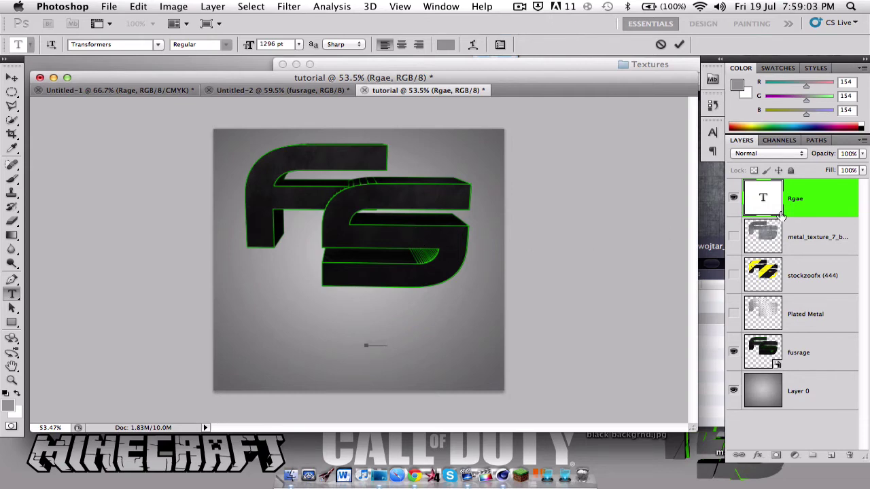
click(682, 44)
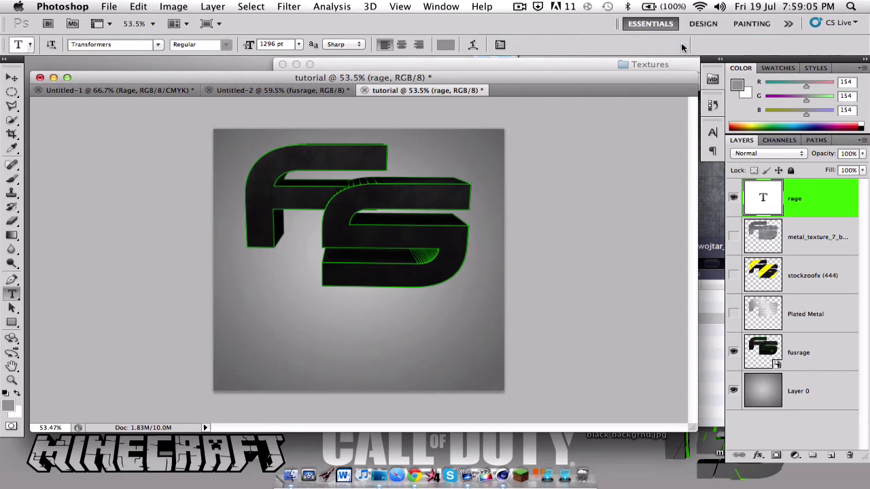
click(12, 78)
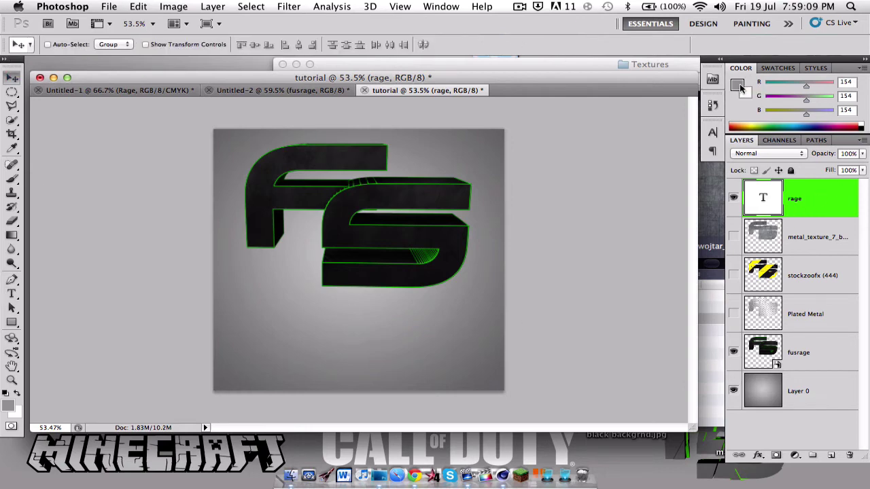
click(861, 126)
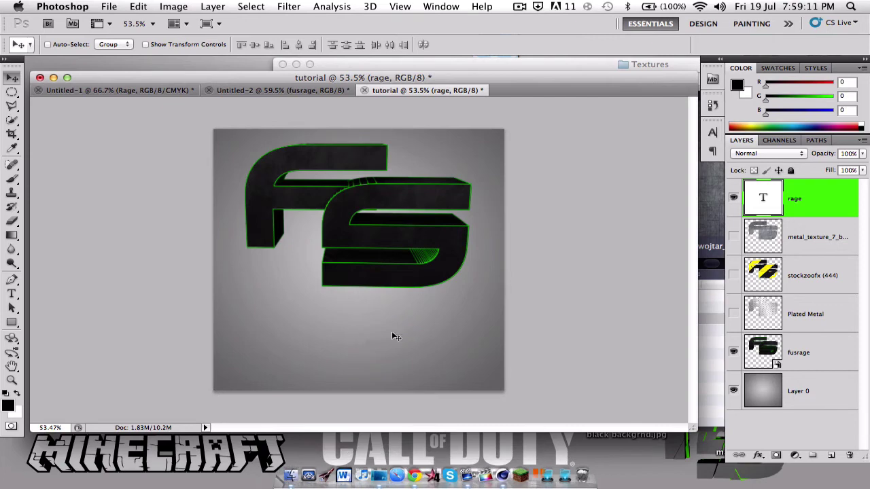
Add a Gradient Overlay to the rage layer and set the left gradient stop to bright yellow
double_click(827, 207)
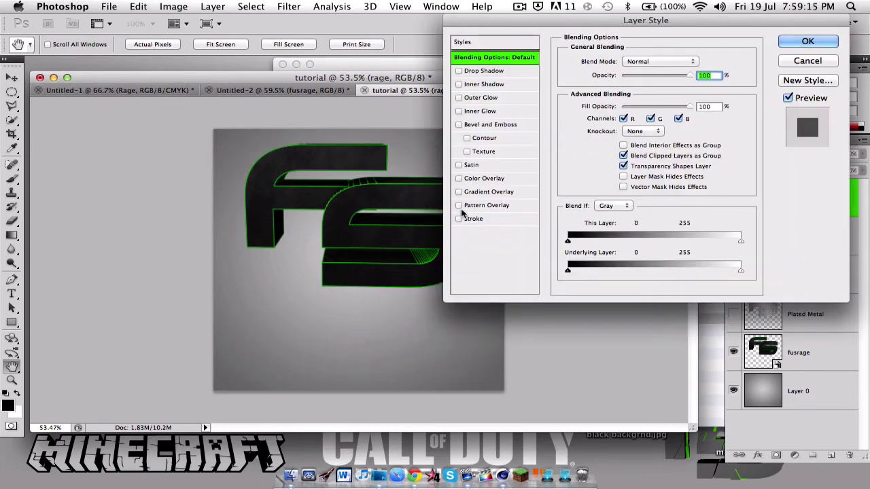
click(459, 192)
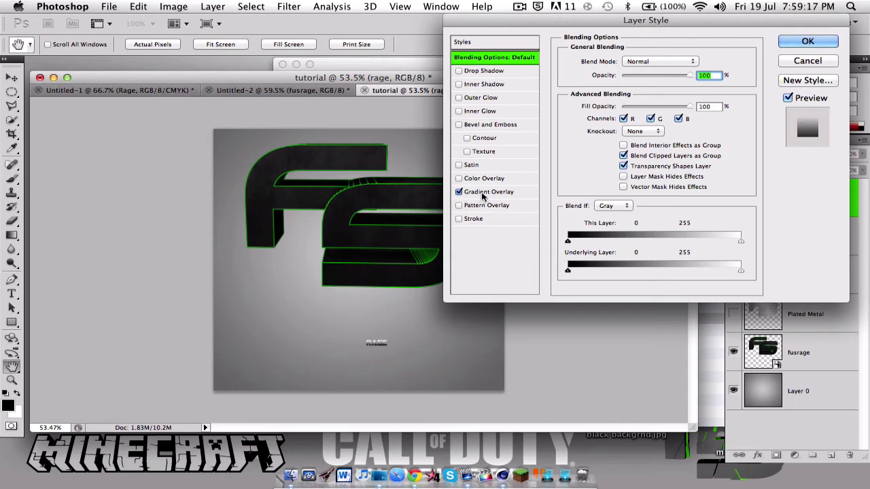
click(481, 196)
click(652, 90)
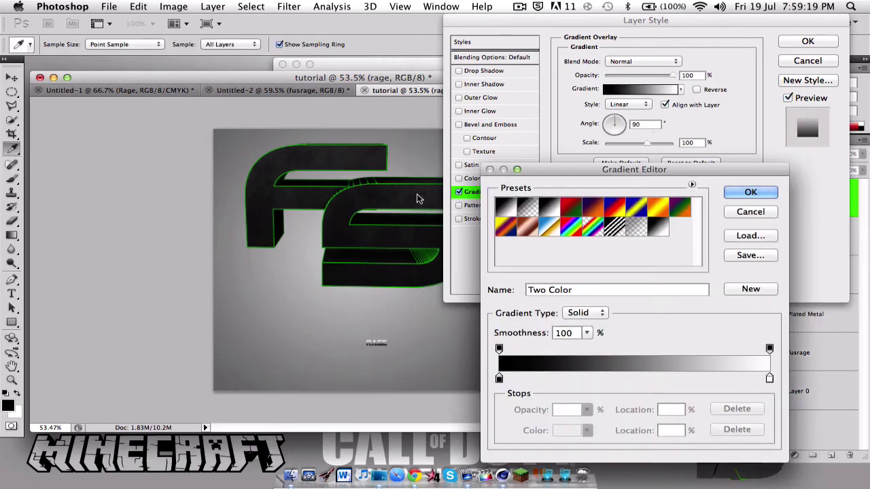
click(499, 378)
click(567, 430)
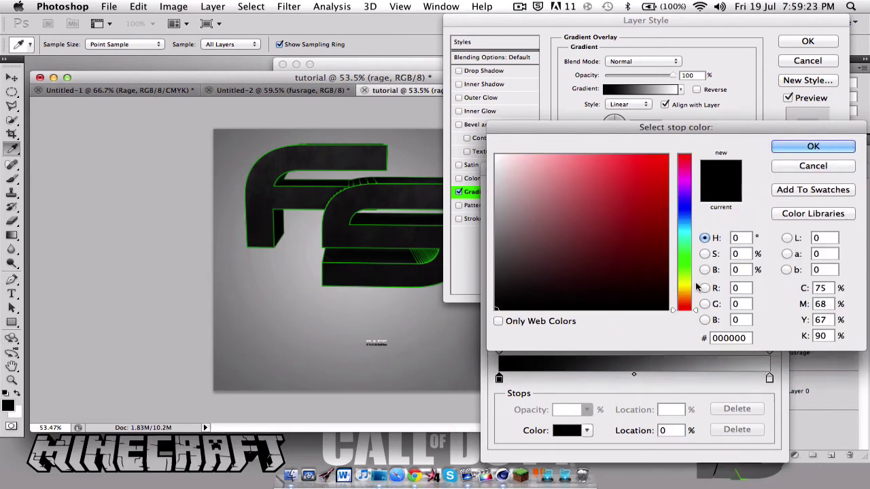
click(686, 285)
click(635, 218)
click(611, 155)
click(812, 146)
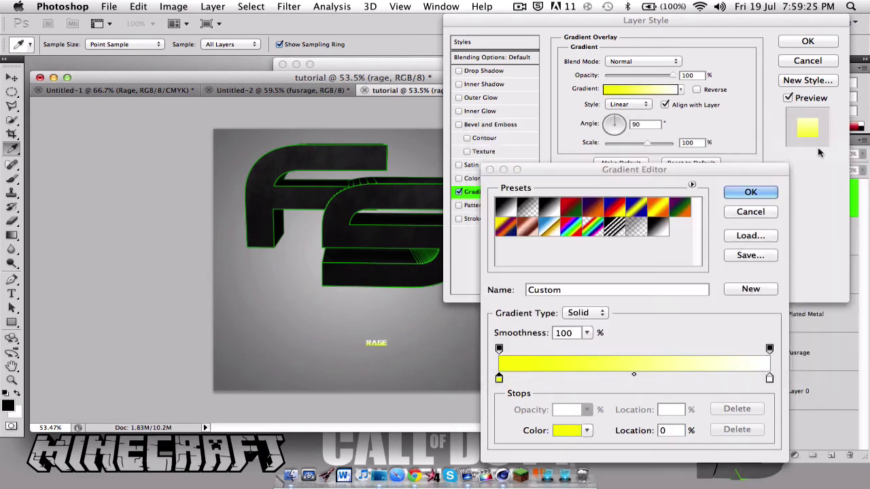
Make the right stop black, rearrange the stop positions, and apply the black-to-yellow gradient
click(769, 378)
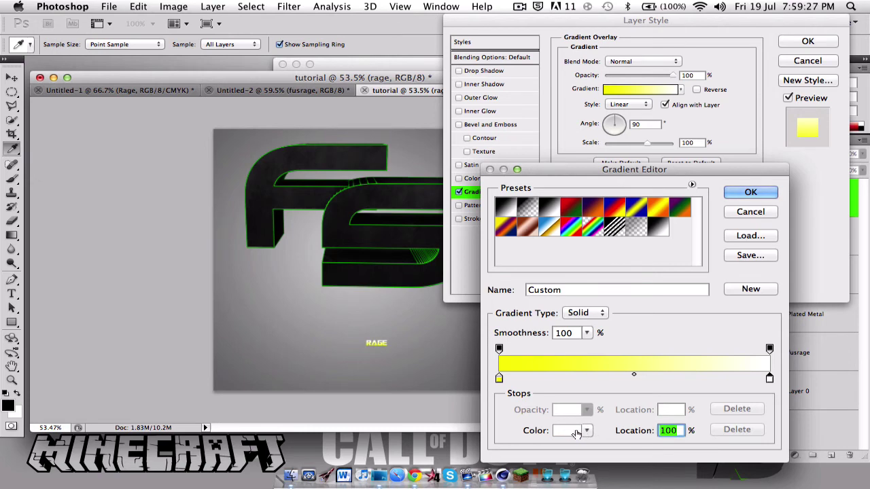
click(573, 431)
click(592, 309)
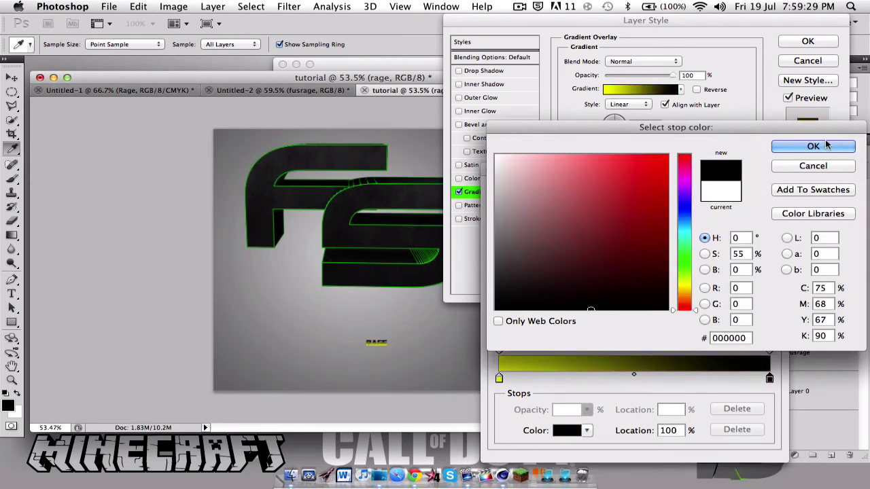
click(815, 146)
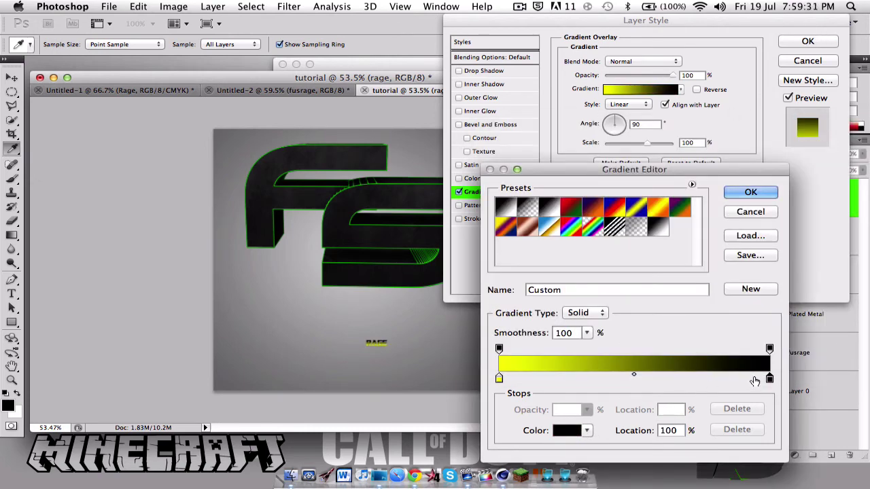
drag(769, 377, 563, 378)
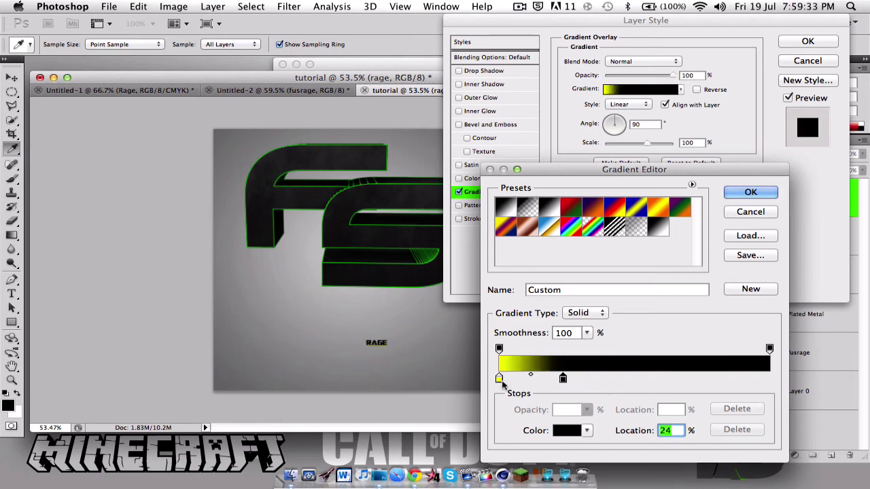
drag(499, 378, 769, 379)
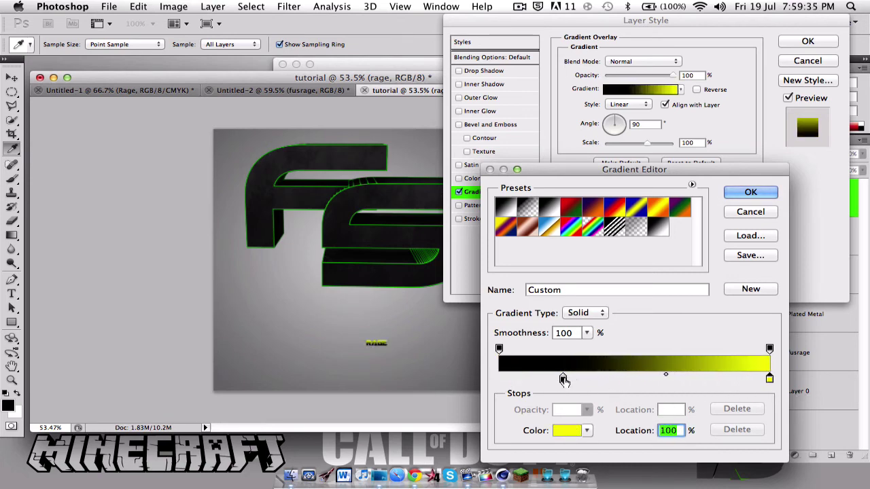
drag(563, 377, 513, 379)
drag(769, 378, 700, 379)
click(754, 193)
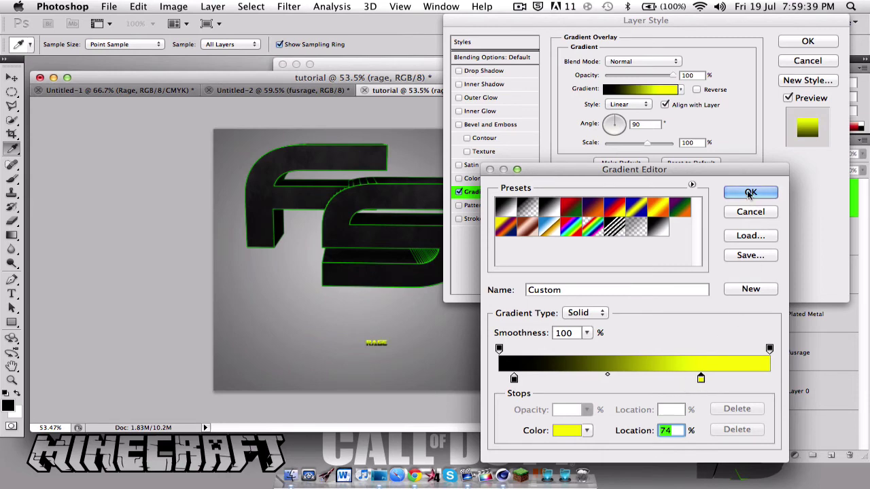
click(805, 39)
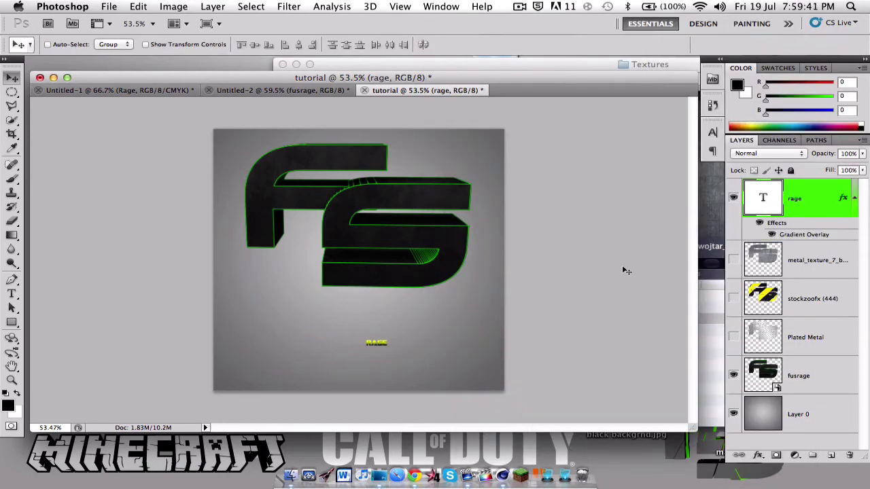
Scale the RAGE text to about 536% and move it beneath the FS logo
key(super+t)
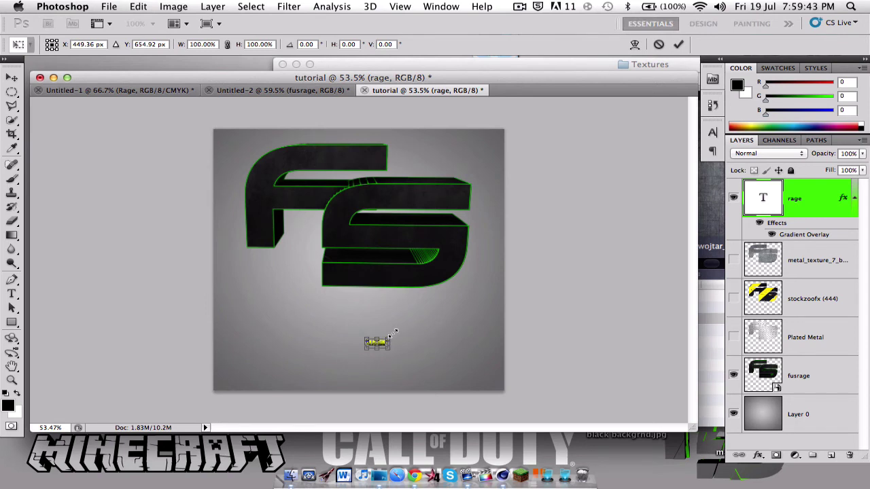
drag(394, 332, 479, 302)
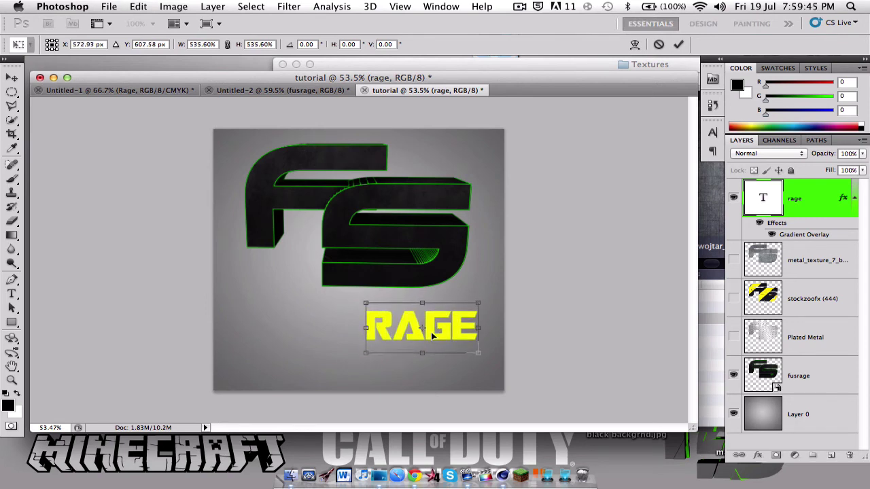
drag(432, 335, 382, 357)
key(Return)
Briefly show the hazard-stripe, metal and Plated Metal textures, then hide them all again
click(733, 299)
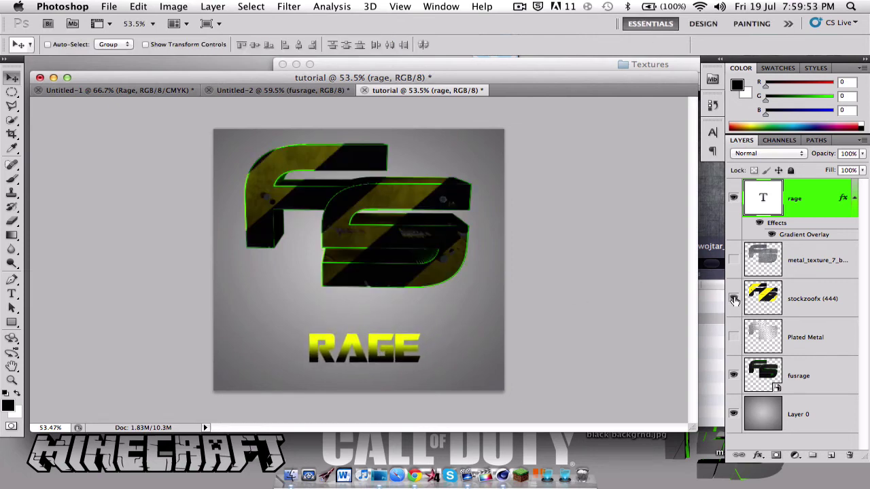
click(733, 260)
click(733, 338)
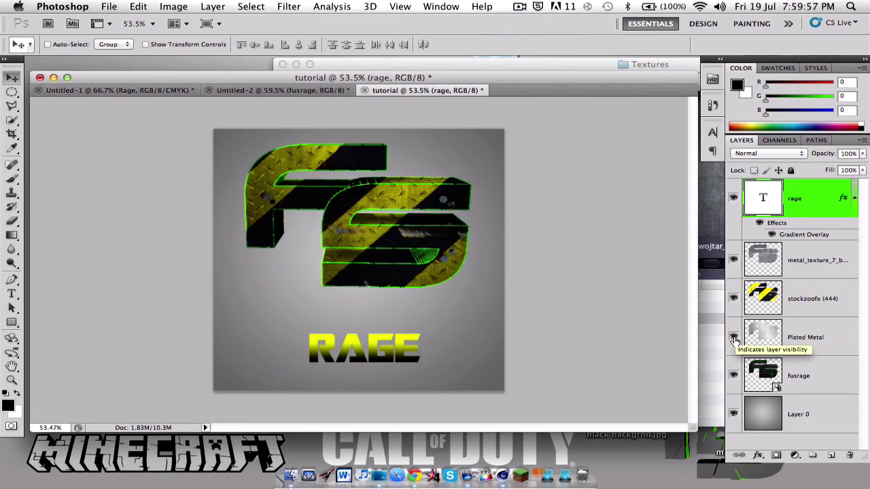
click(734, 338)
click(733, 299)
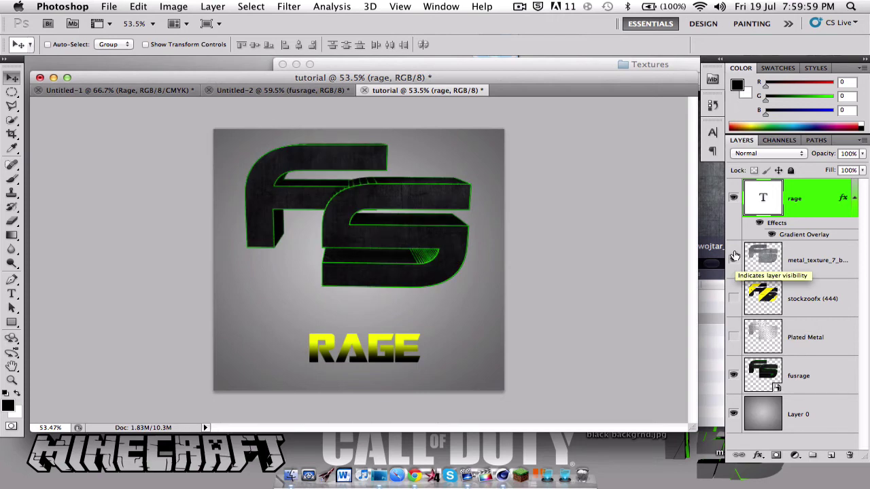
click(736, 262)
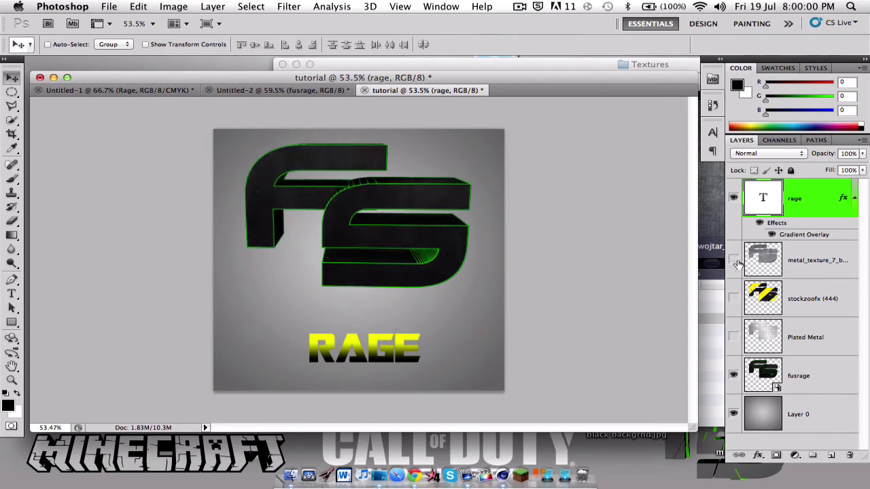
Drag wood_002.jpg from the Textures folder into the tutorial document and position it over the FS logo
click(706, 301)
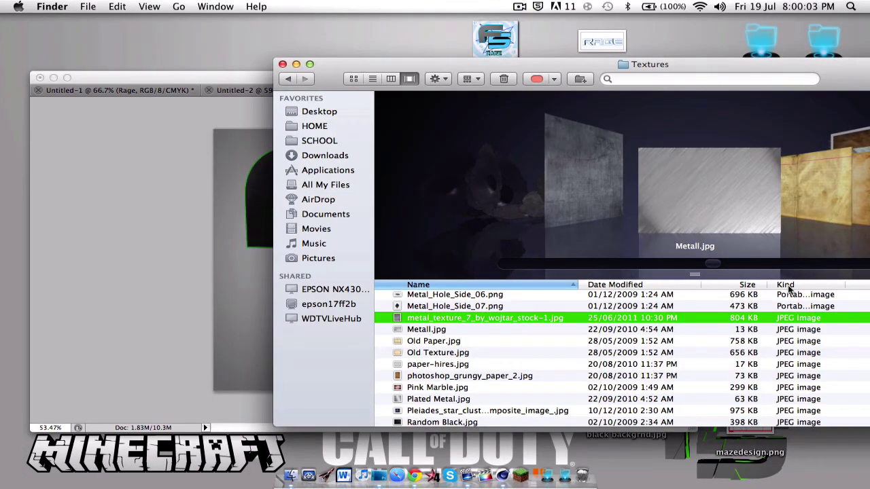
key(Down)
scroll(629, 198, right, 15)
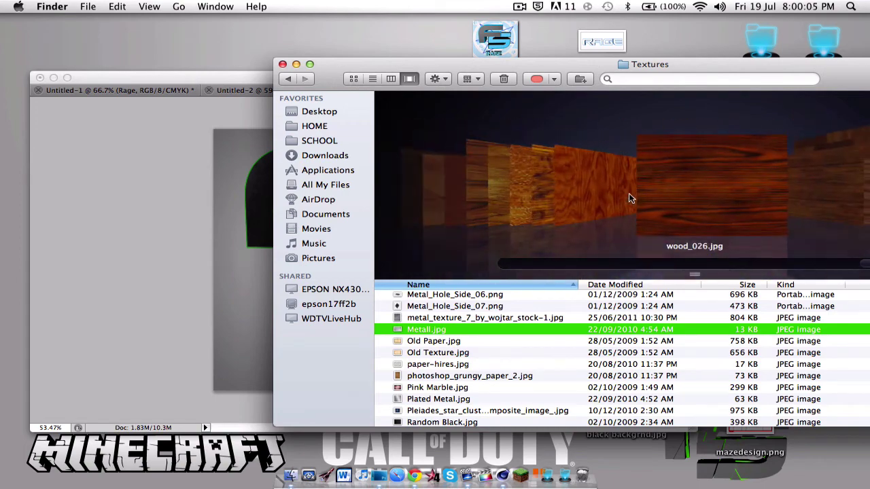
scroll(672, 184, left, 5)
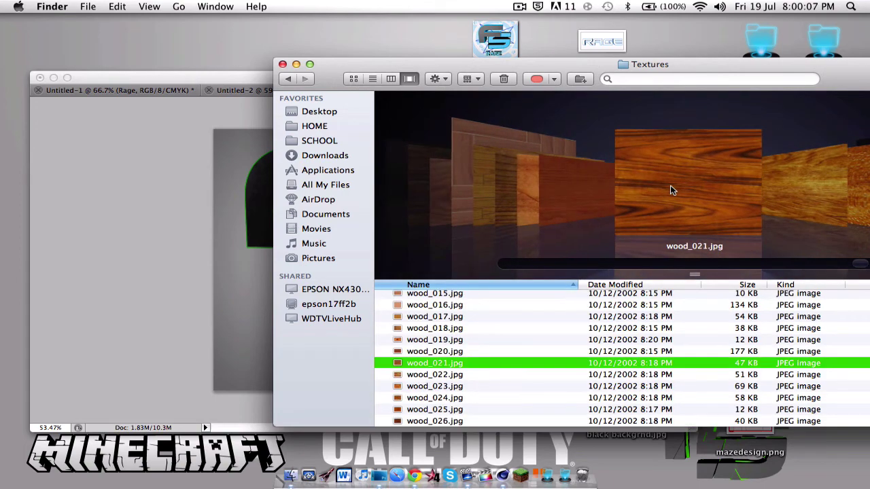
scroll(669, 190, left, 4)
scroll(669, 190, right, 1)
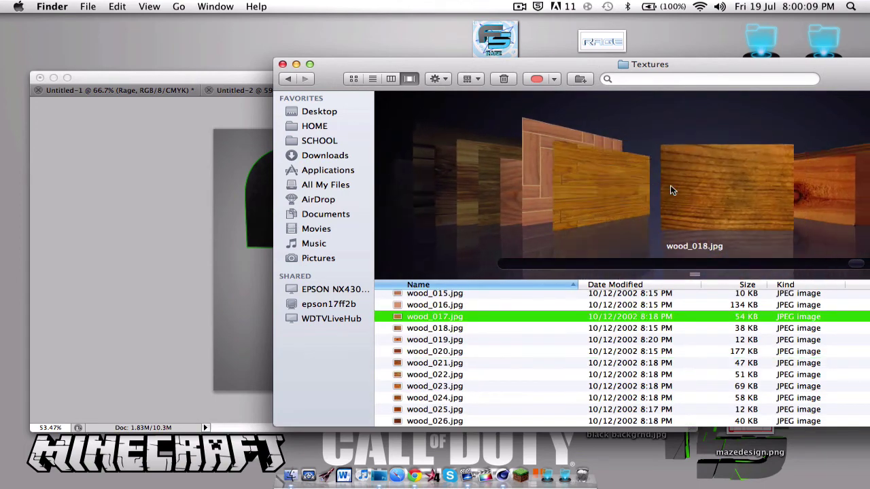
scroll(670, 185, left, 7)
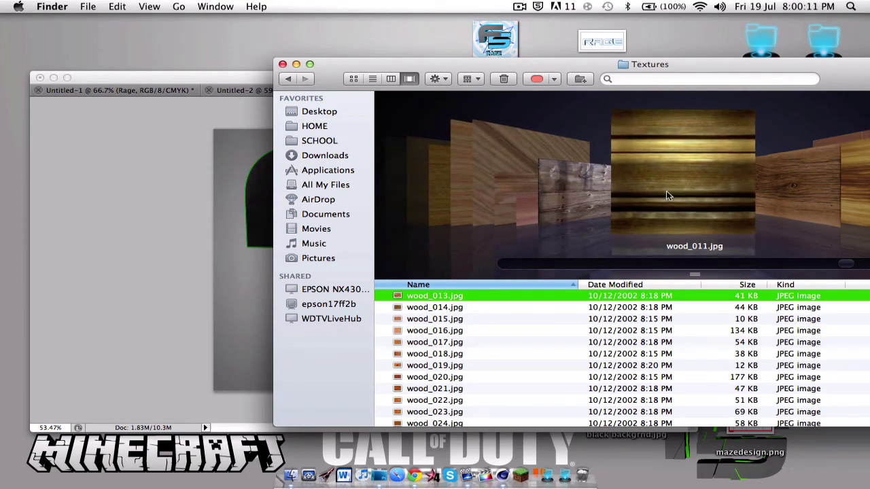
scroll(665, 196, left, 10)
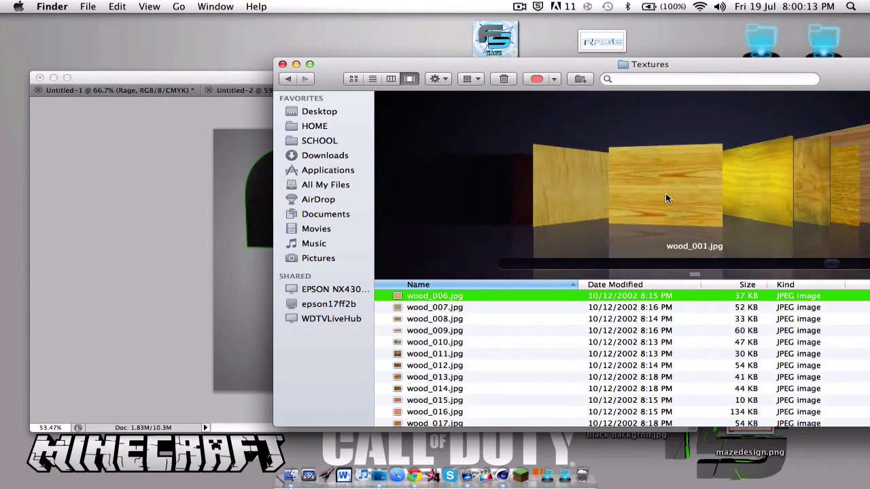
scroll(665, 193, right, 1)
drag(665, 193, 206, 252)
drag(385, 294, 384, 253)
Commit the placed wood_002 texture and rasterize its layer
key(Return)
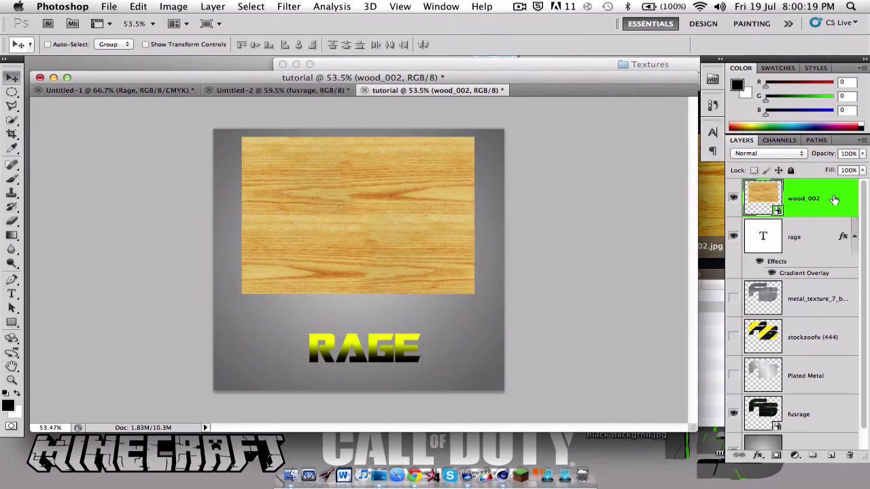
click(11, 178)
click(264, 193)
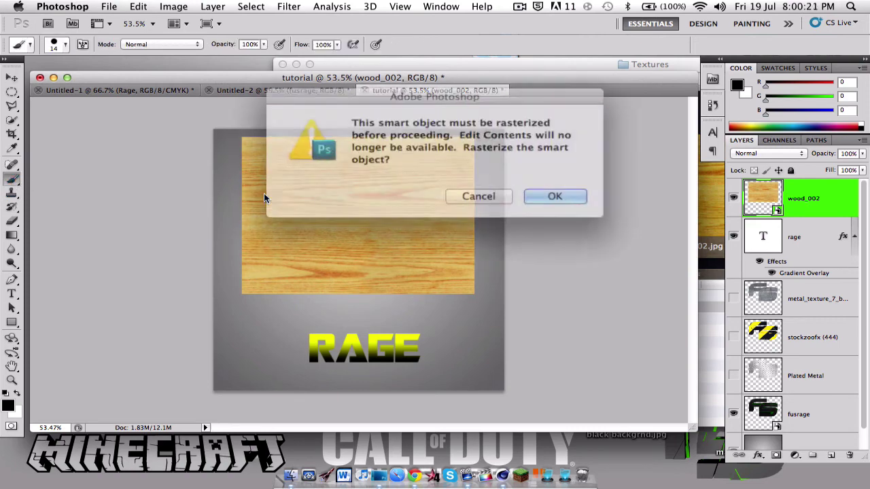
key(Return)
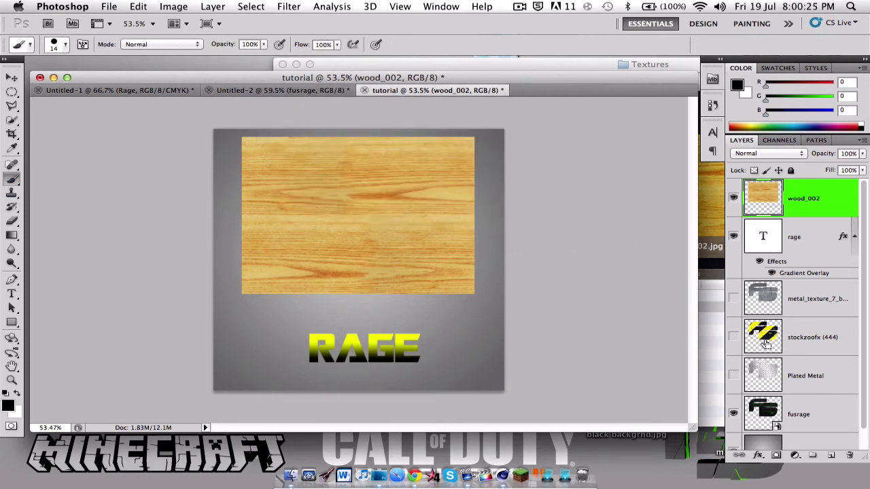
Trim the wood to the FS logo selection, deselect, and set its blend mode to Overlay
super+click(764, 411)
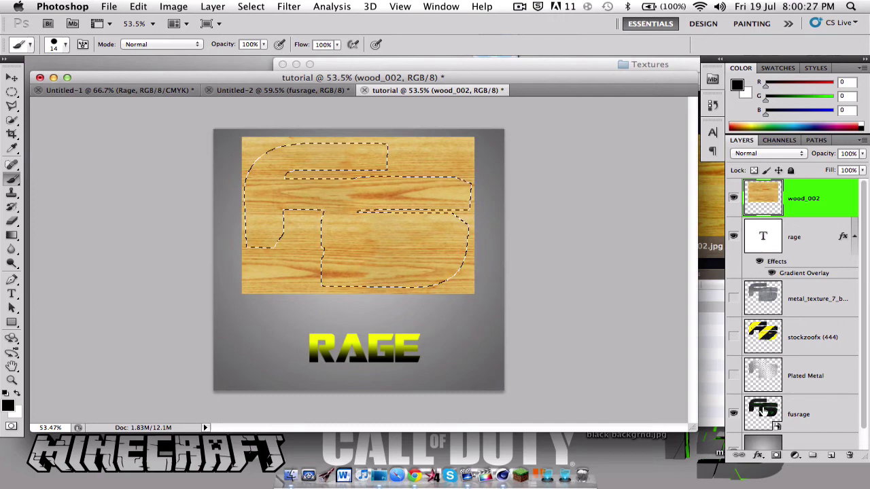
key(Delete)
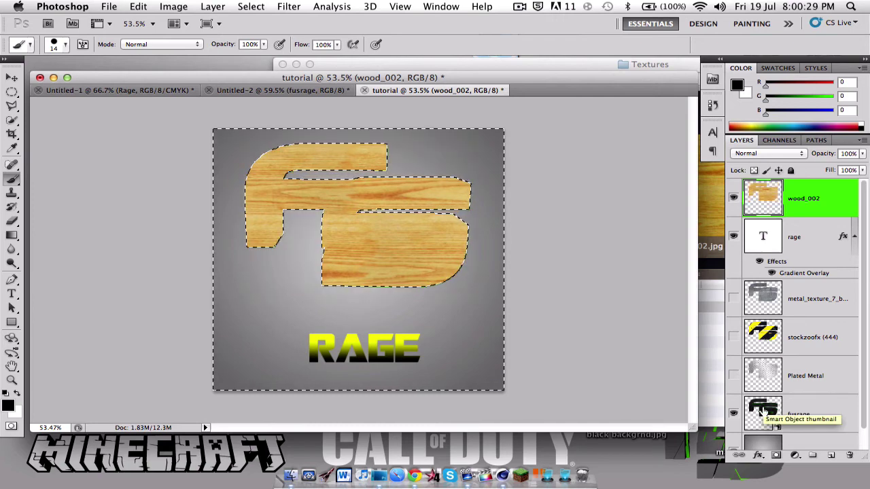
key(super+d)
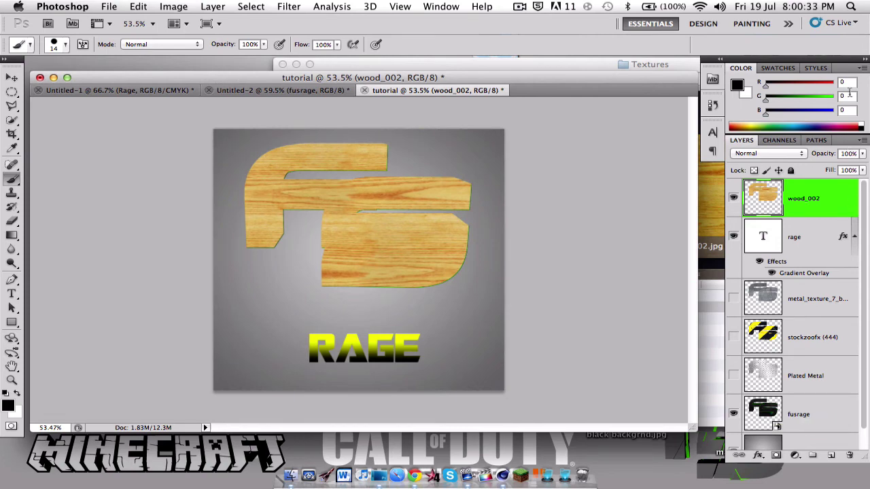
click(772, 155)
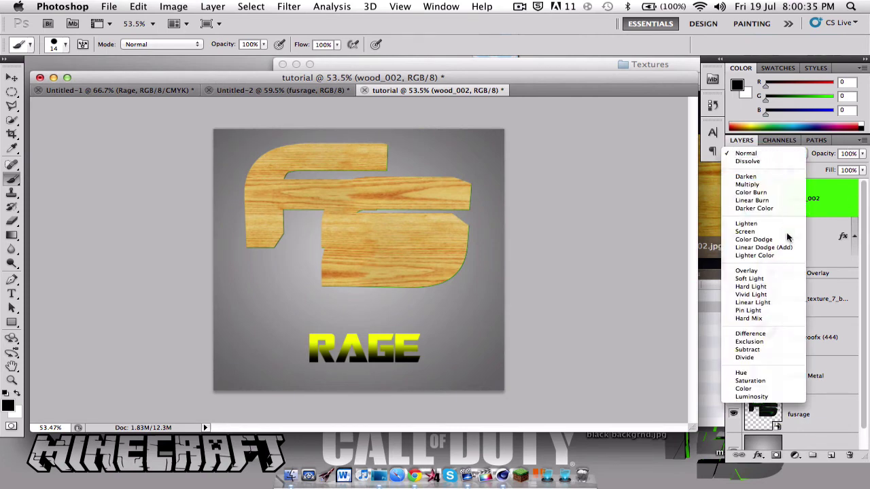
click(771, 270)
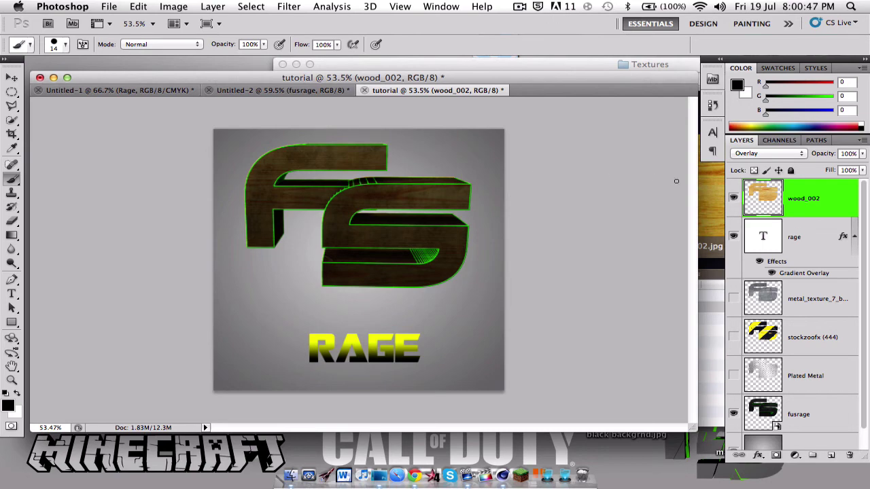
Colorize the wood_002 layer with Hue 357, Saturation 78 and Lightness +14 in Hue/Saturation
key(ctrl+u)
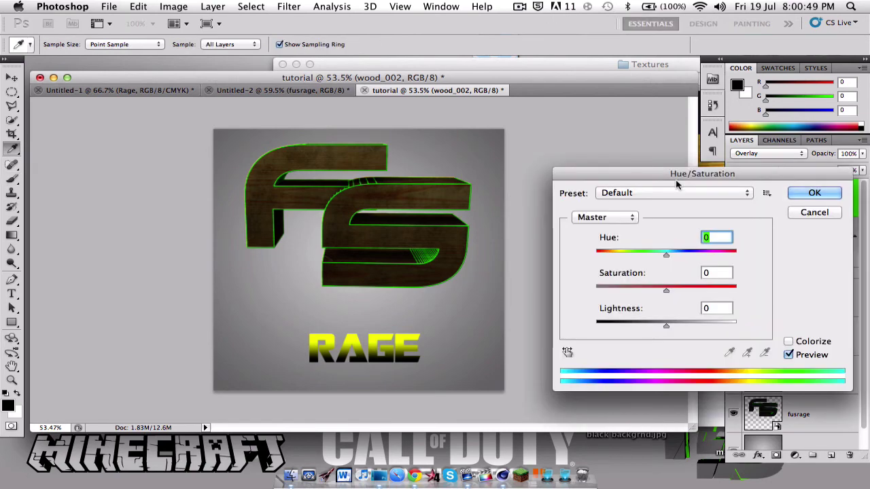
drag(704, 178, 650, 164)
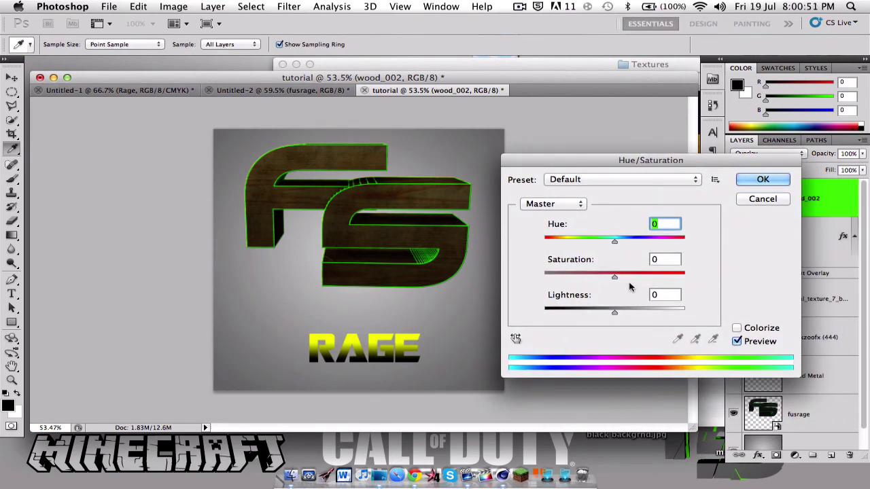
click(736, 328)
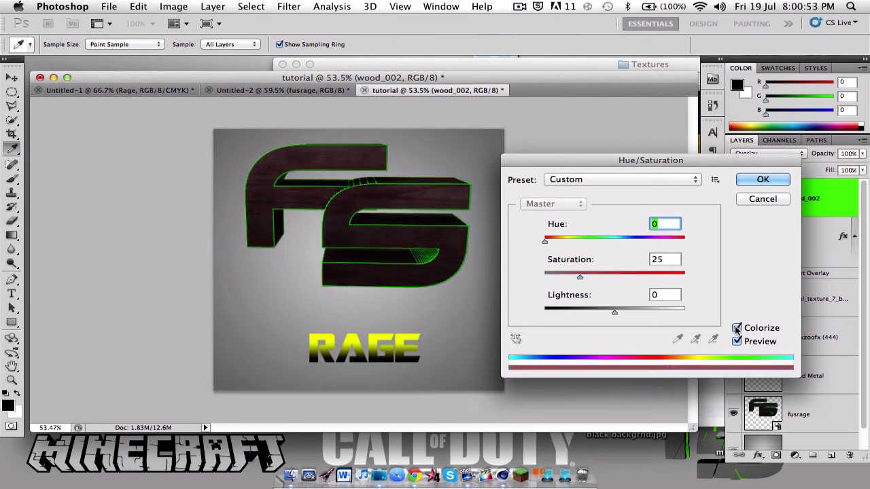
drag(545, 241, 683, 242)
drag(580, 276, 624, 311)
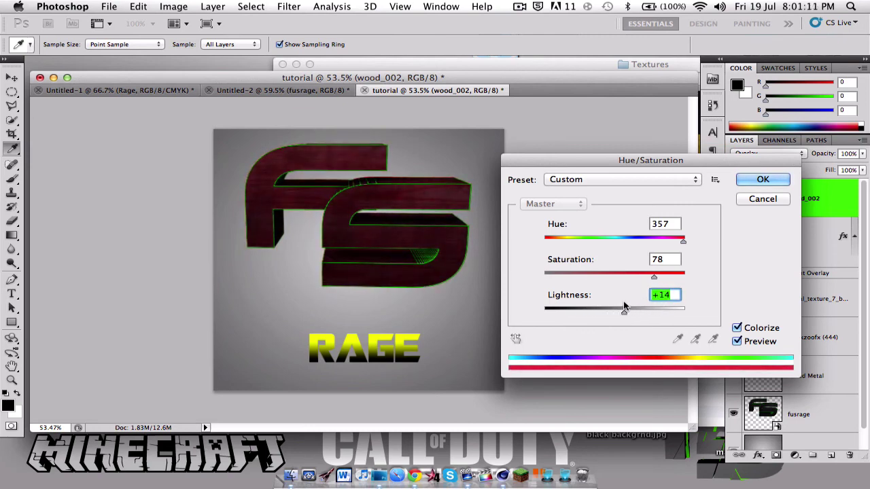
click(744, 182)
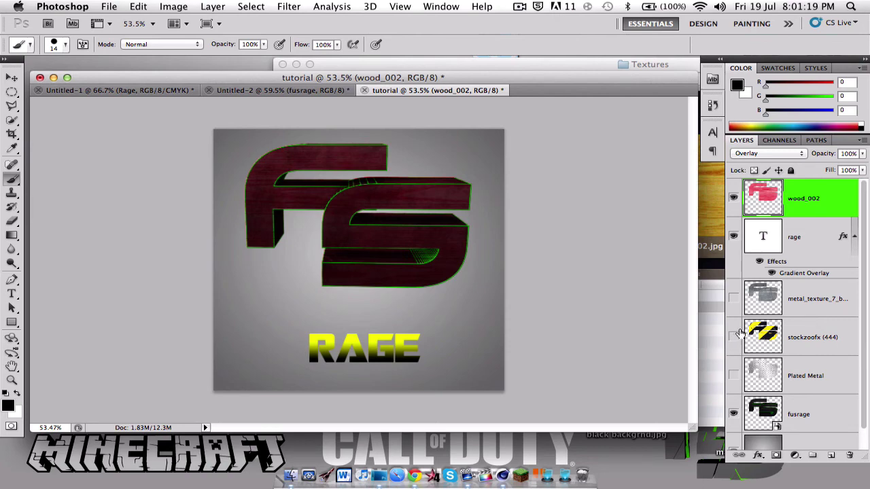
Hide the wood_002 layer, then select and rasterize the fusrage logo layer
click(733, 195)
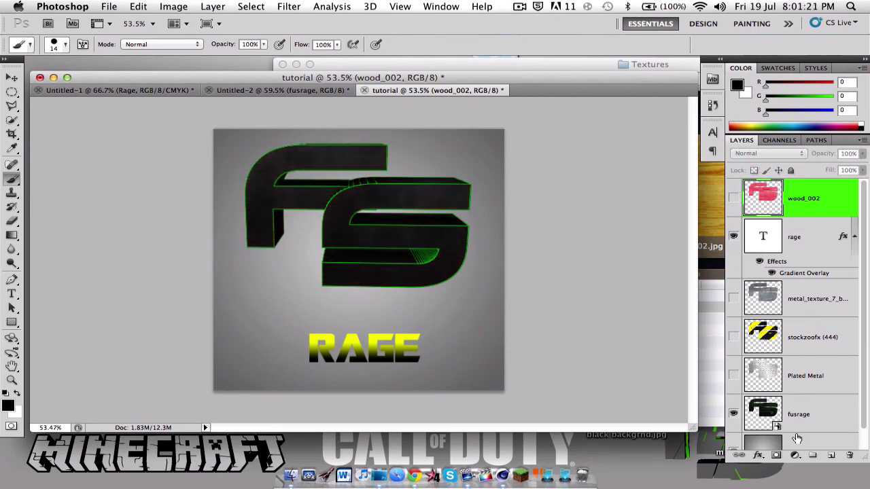
click(804, 410)
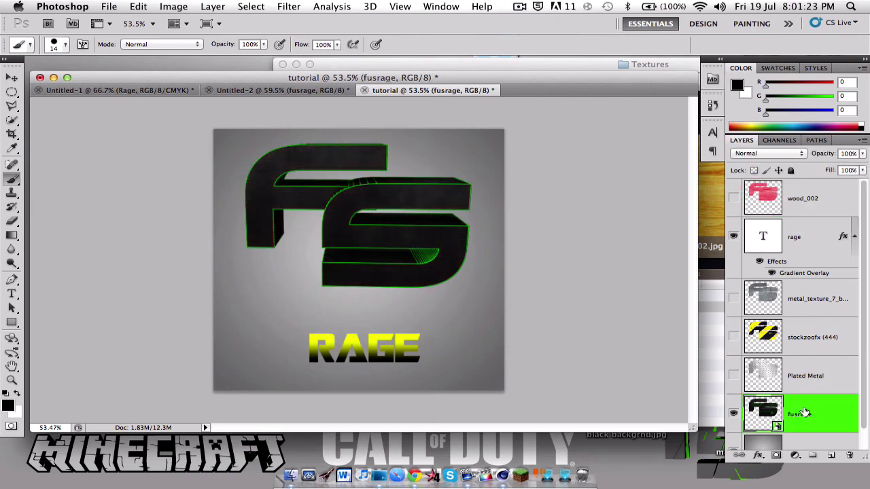
click(325, 193)
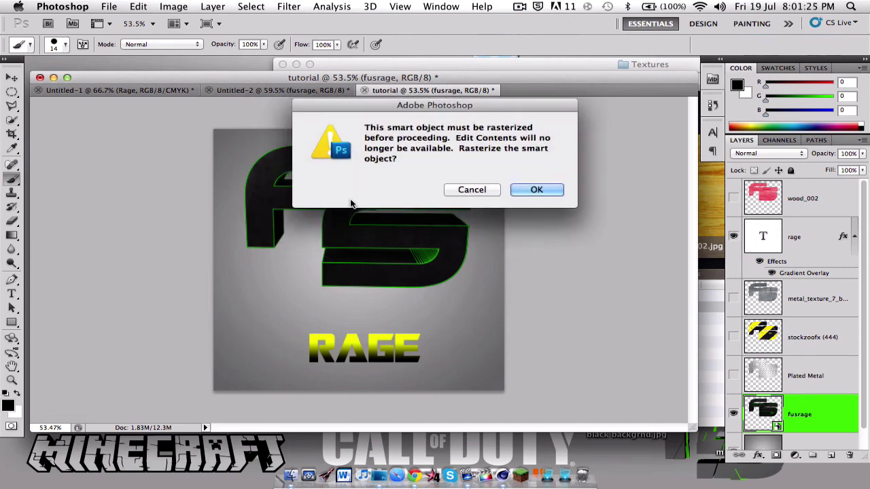
key(Return)
Colorize the fusrage logo blue at Hue 243, Saturation 63, Lightness +33
key(super+u)
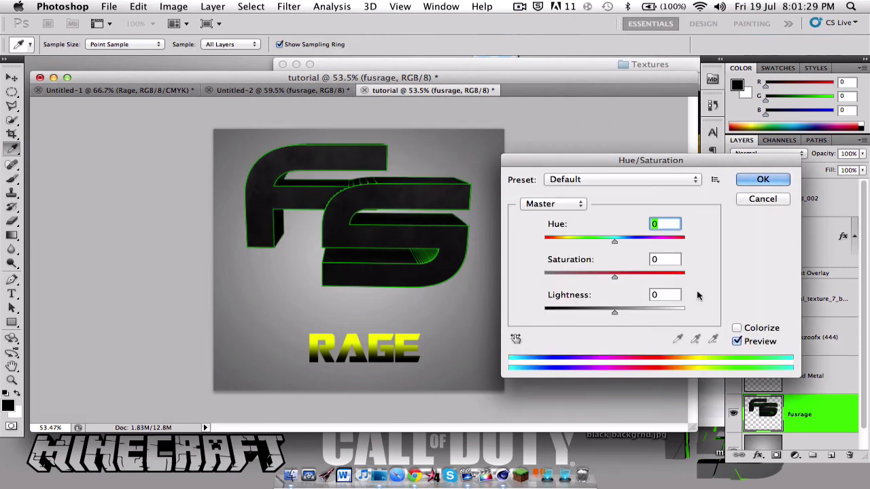
click(737, 328)
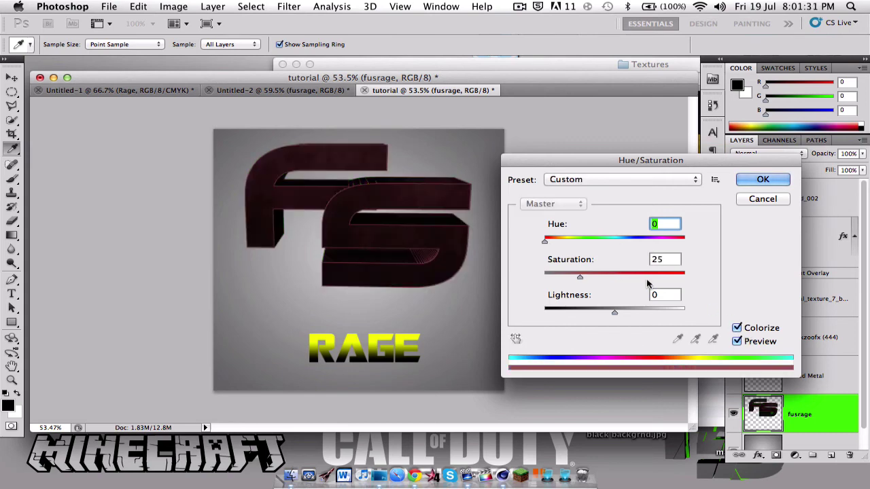
drag(544, 242, 639, 242)
drag(579, 276, 678, 273)
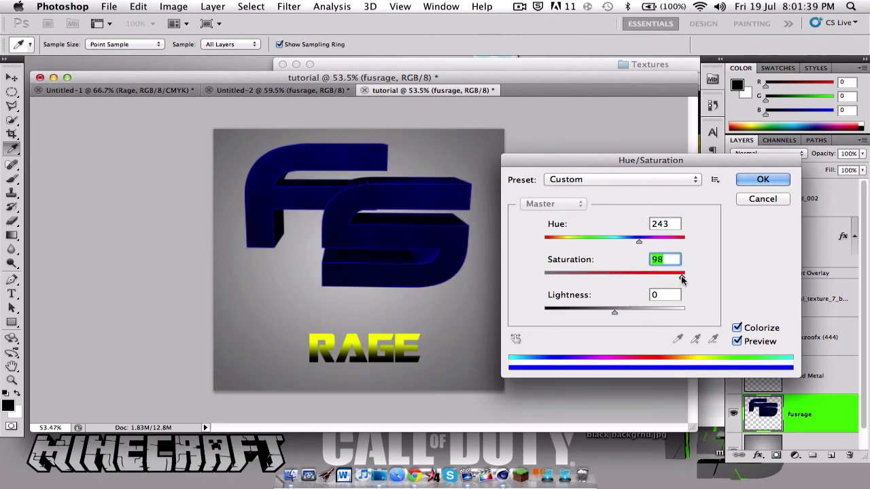
drag(680, 276, 632, 277)
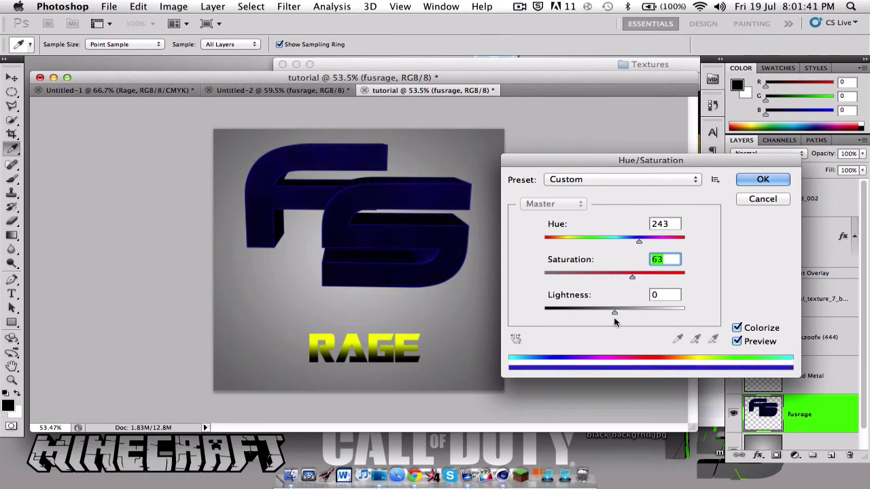
drag(614, 312, 638, 321)
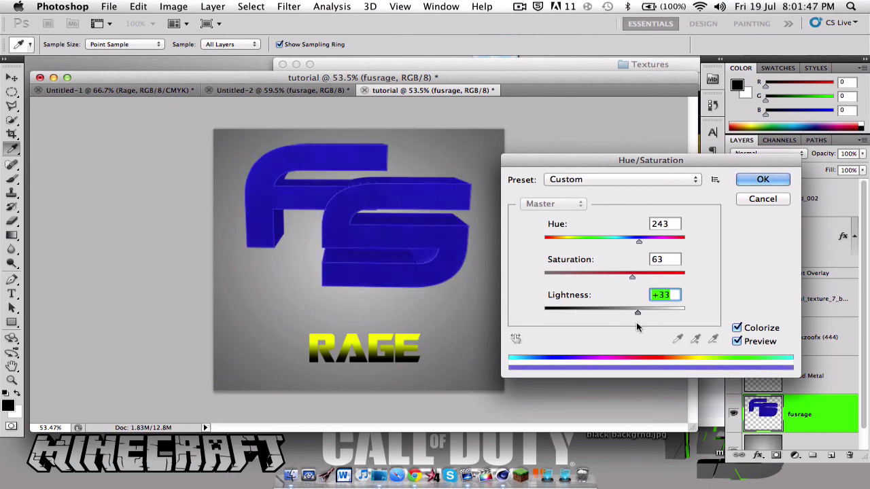
Close the Hue/Saturation dialog and toggle the fusrage logo layer off and back on
click(741, 177)
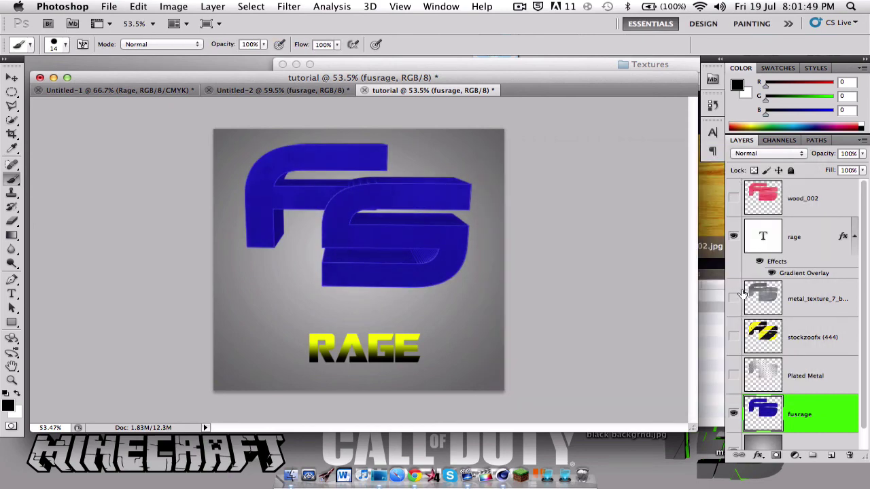
click(733, 413)
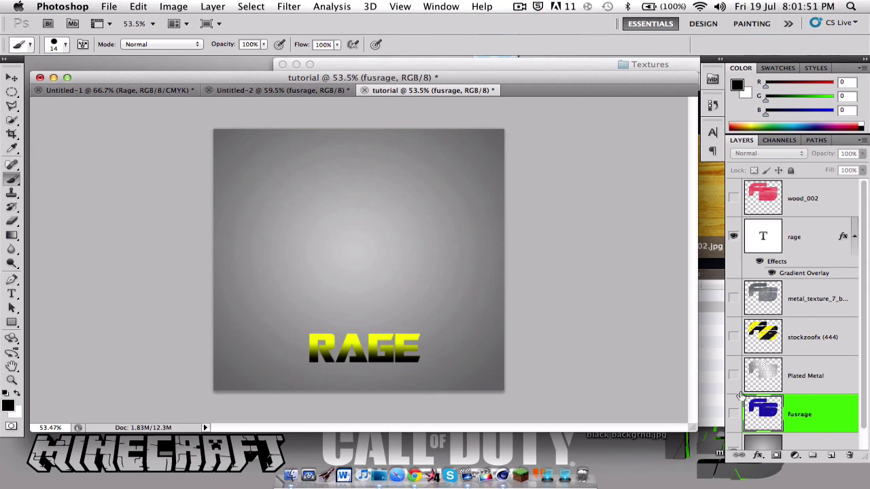
click(733, 414)
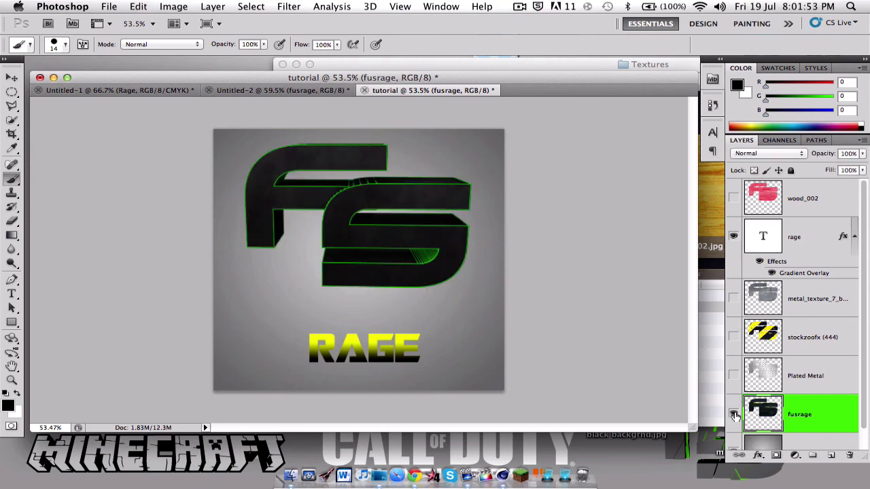
Show the hazard stripe, metal_texture and Plated Metal layers over the logo
click(733, 337)
click(733, 298)
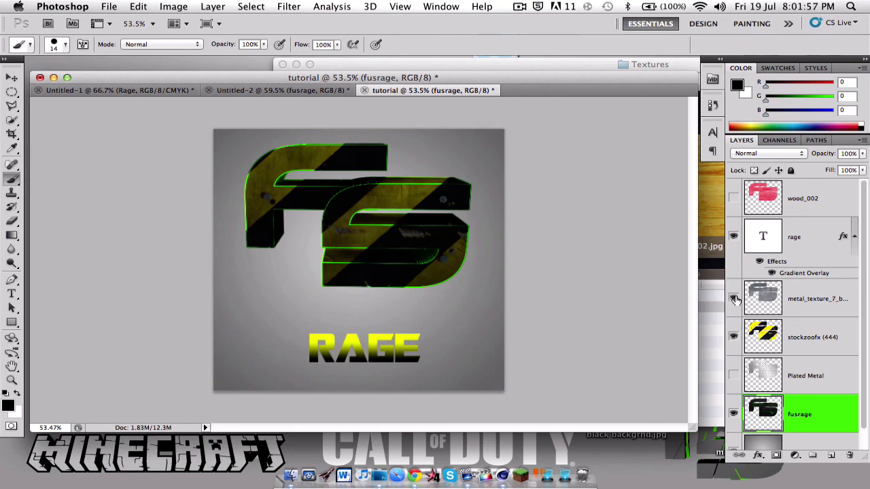
click(733, 375)
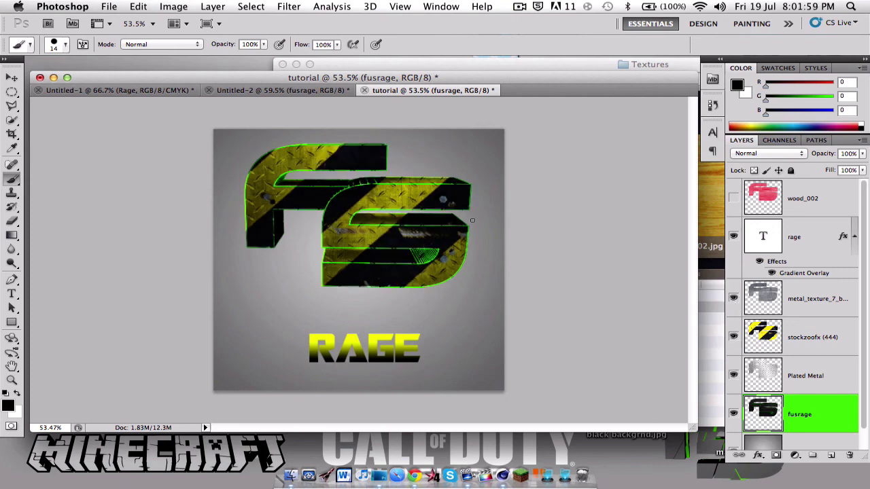